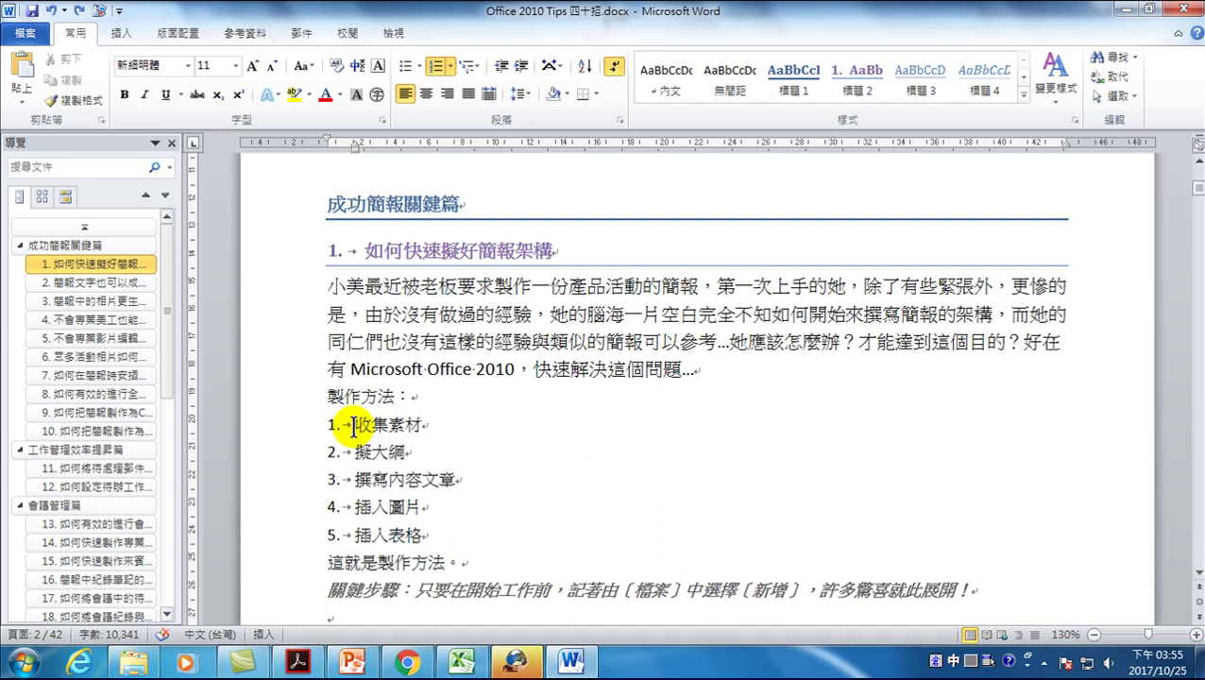
Step: Set the five-item list's text indent to 1 cm via 調整清單縮排, with numbers at 0 cm
right_click(351, 425)
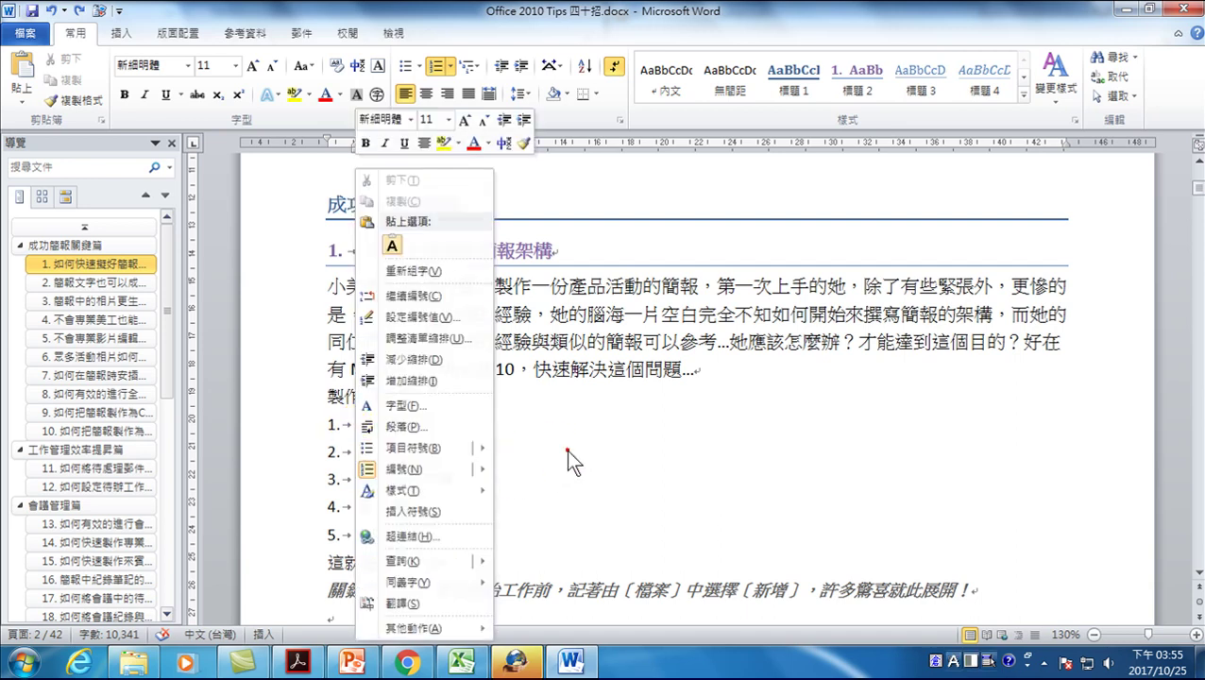
key("Escape")
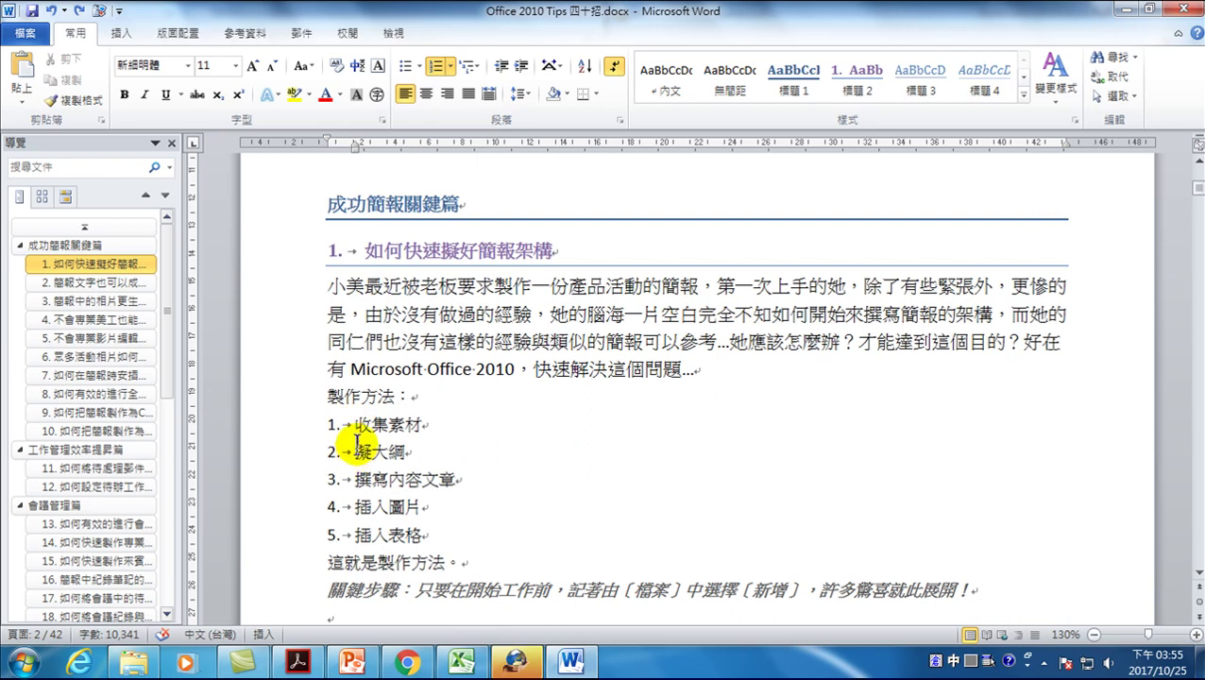
right_click(355, 425)
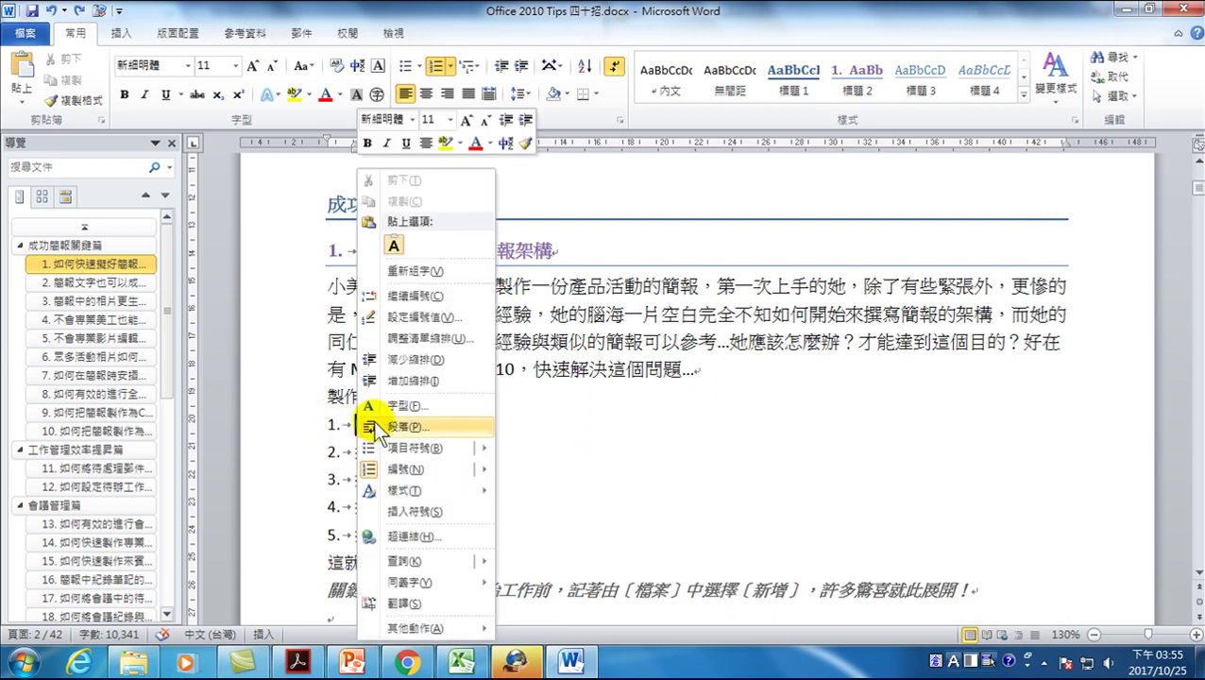
left_click(431, 337)
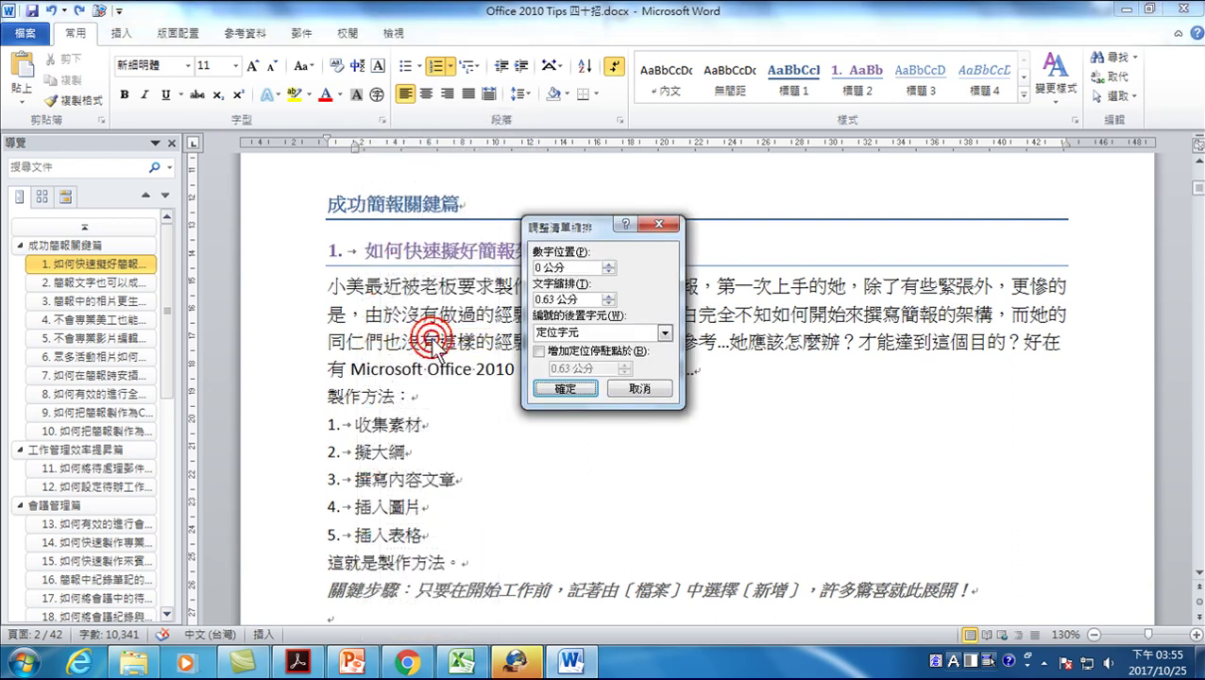
left_click(540, 268)
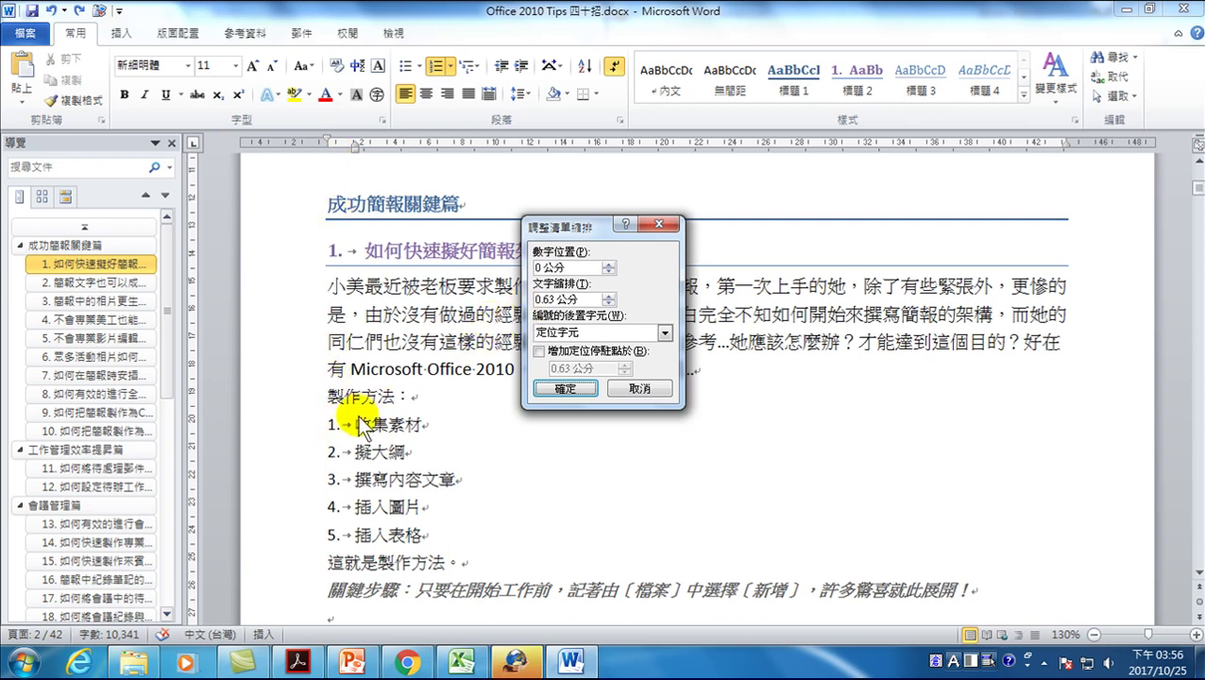
left_click(609, 295)
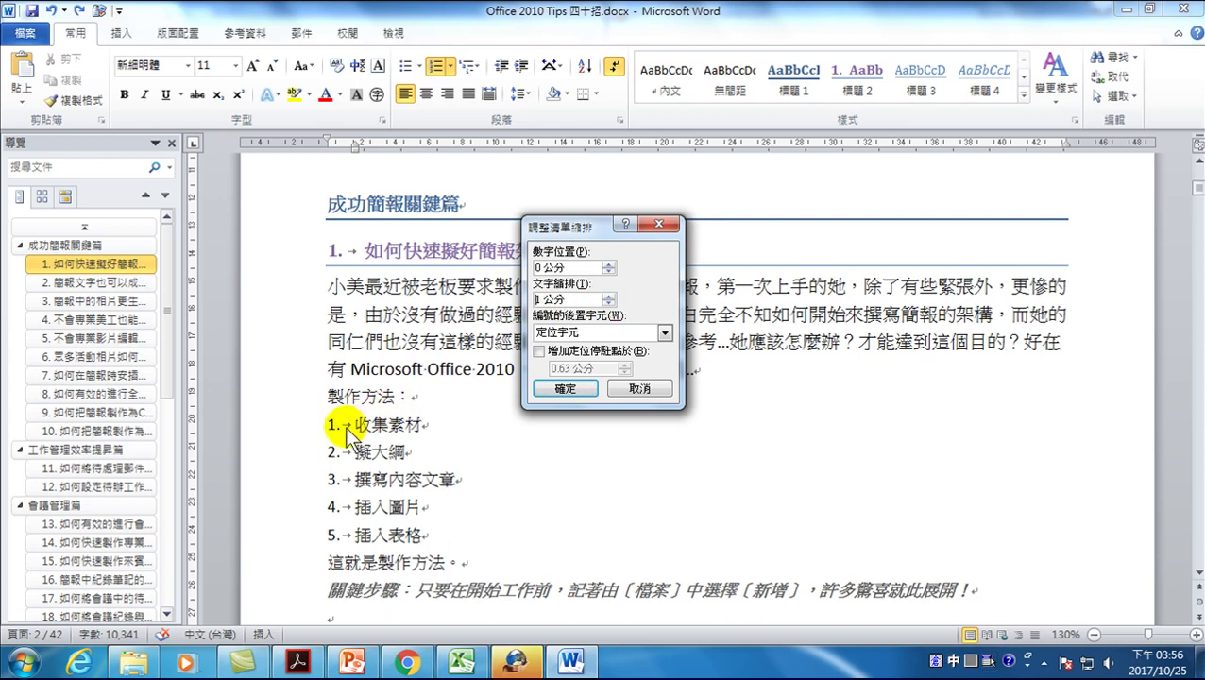
left_click(568, 389)
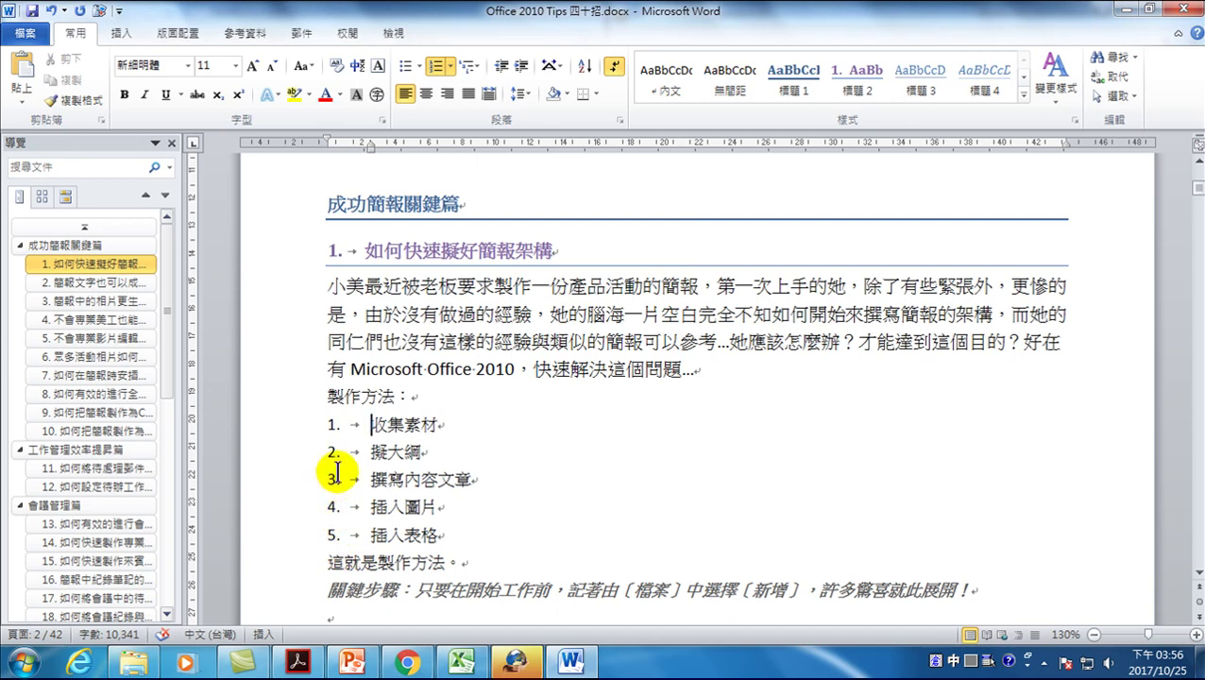
right_click(374, 425)
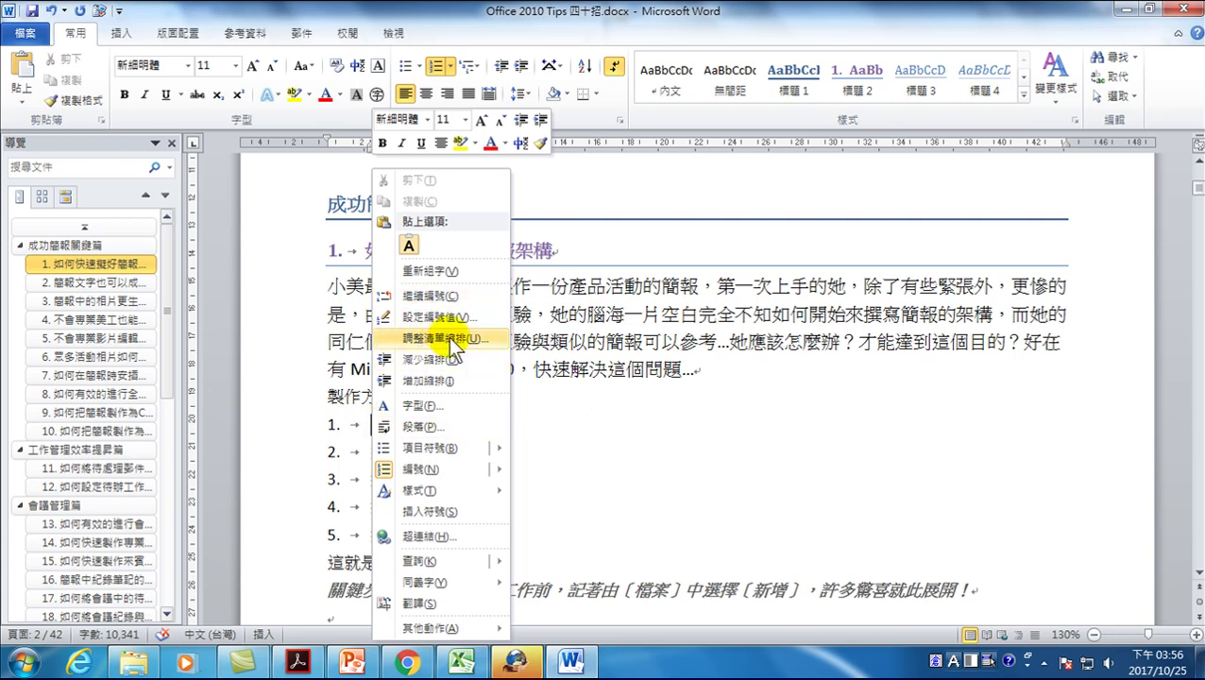
left_click(340, 449)
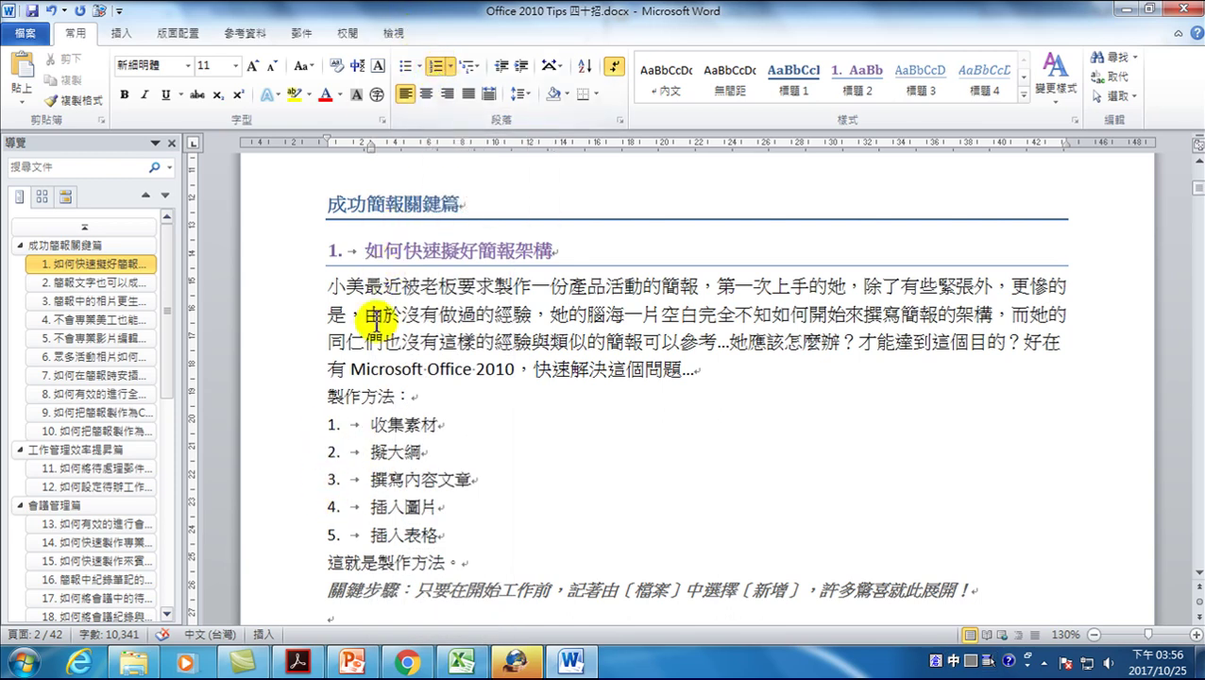
right_click(374, 423)
mouse_move(428, 470)
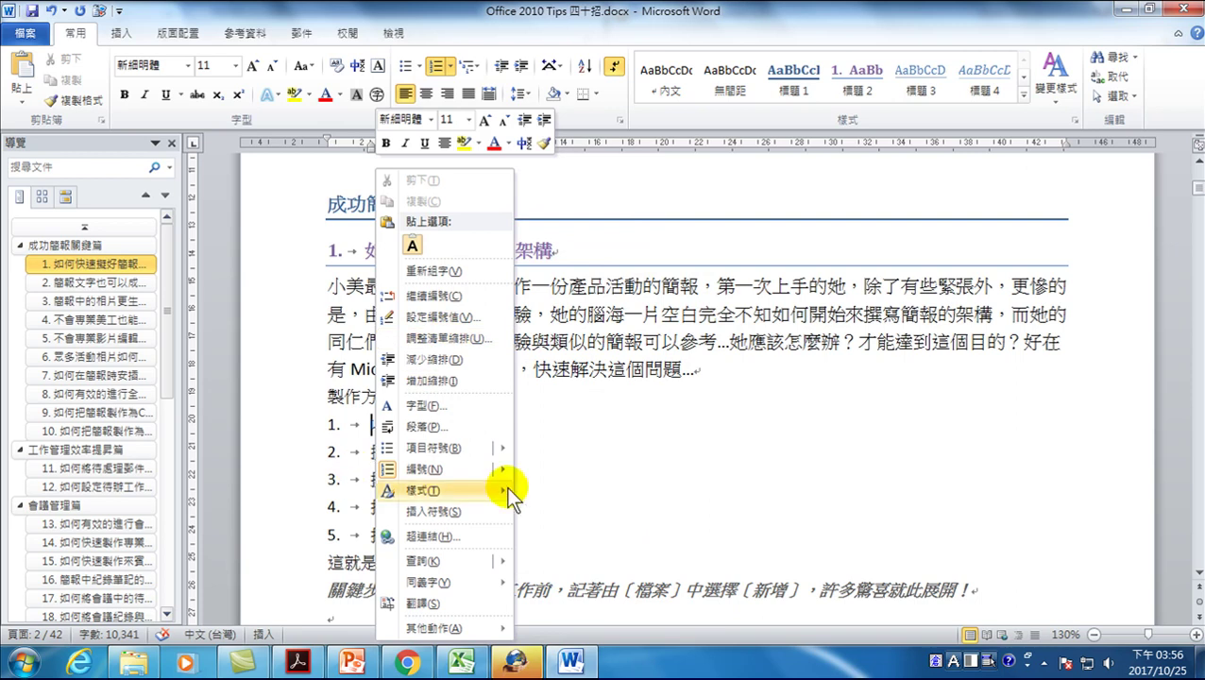
left_click(592, 470)
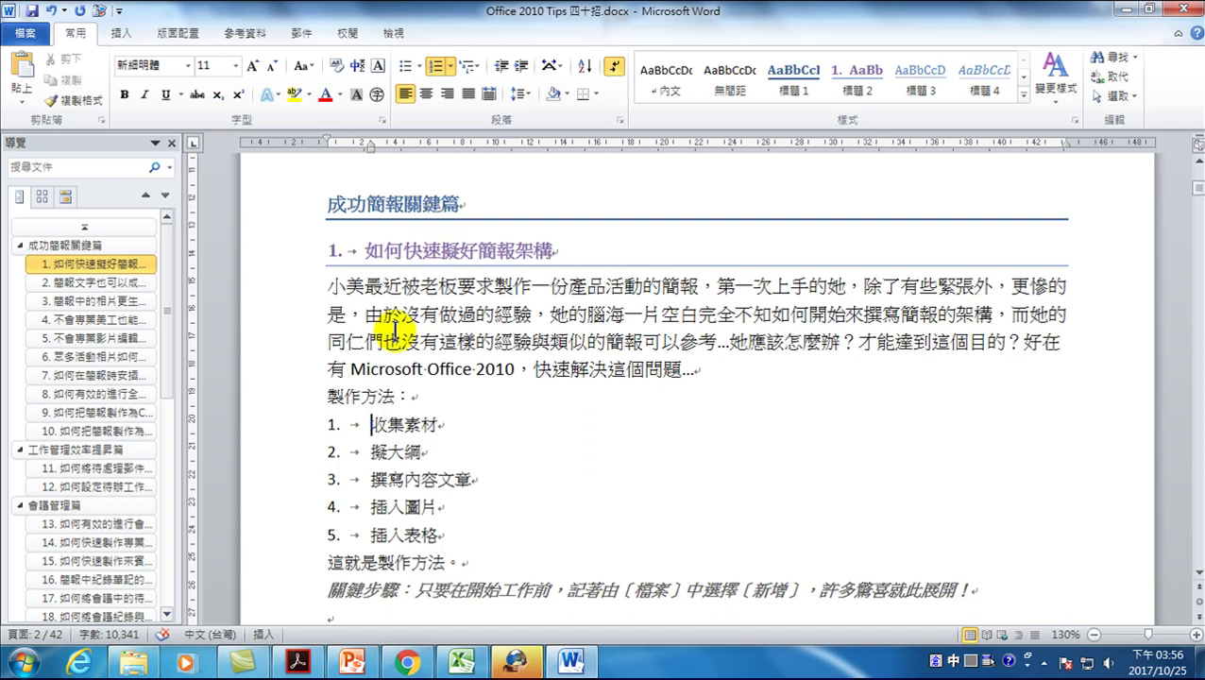
Step: Raise the list's number position to 0.5 cm in 調整清單縮排, keeping the 1 cm text indent
right_click(371, 423)
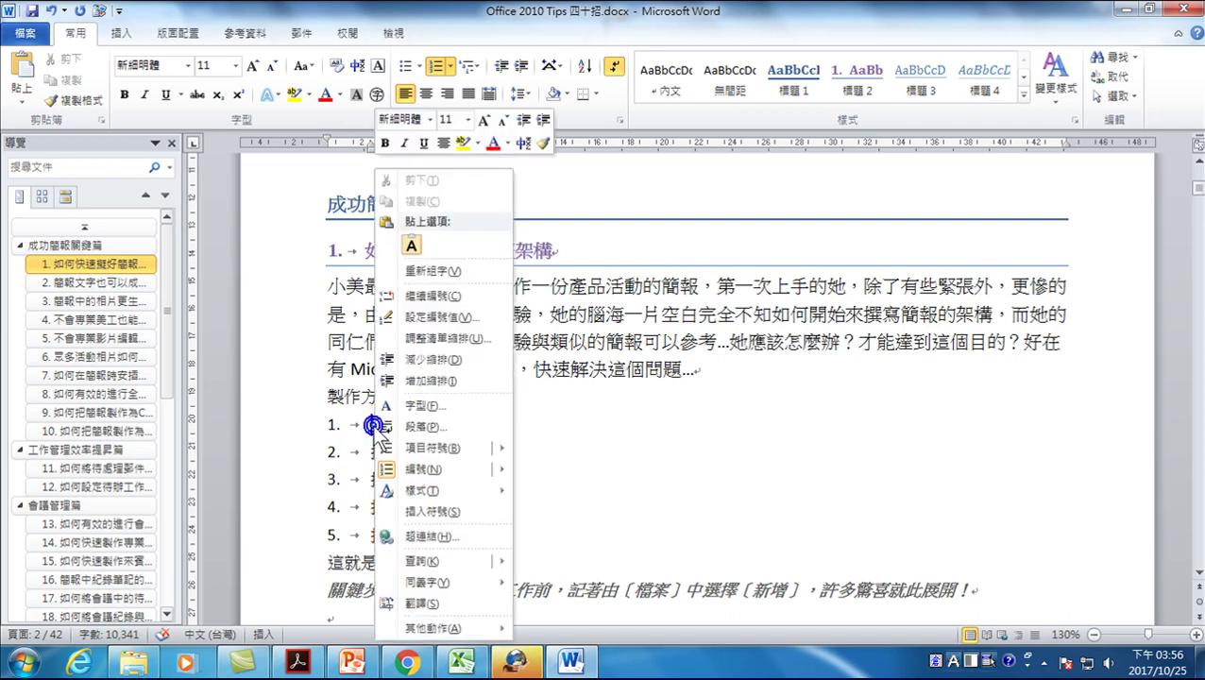
left_click(431, 338)
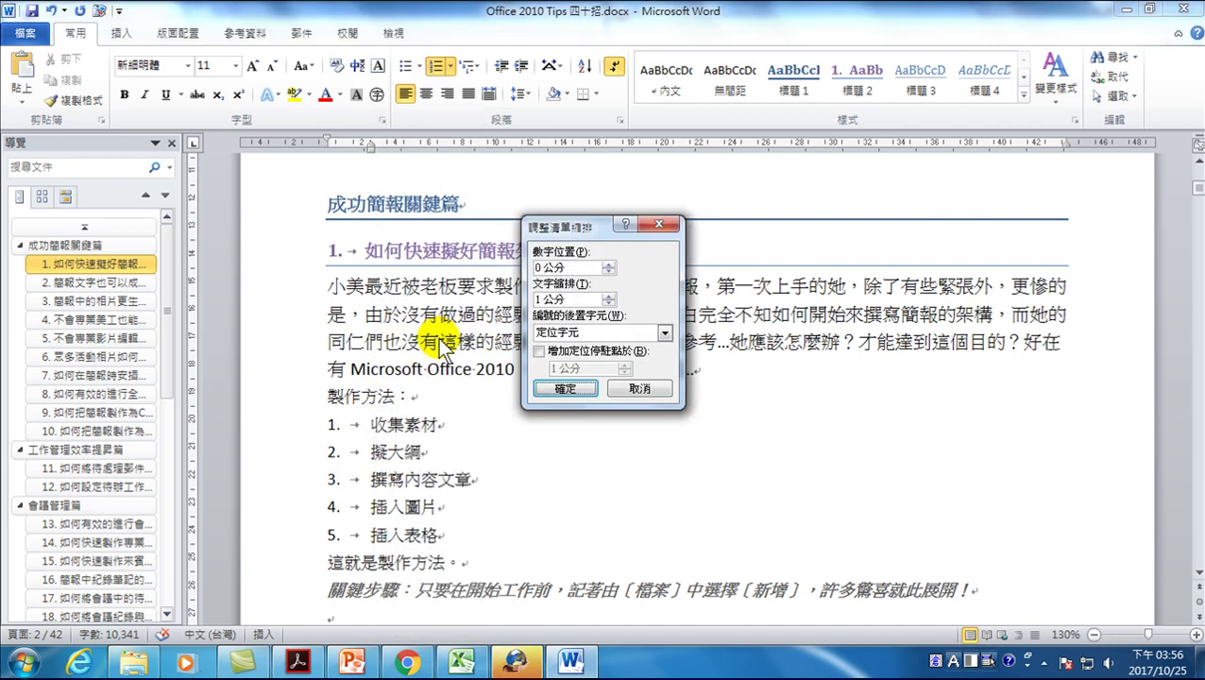
left_click(610, 264)
left_click(609, 265)
left_click(609, 265)
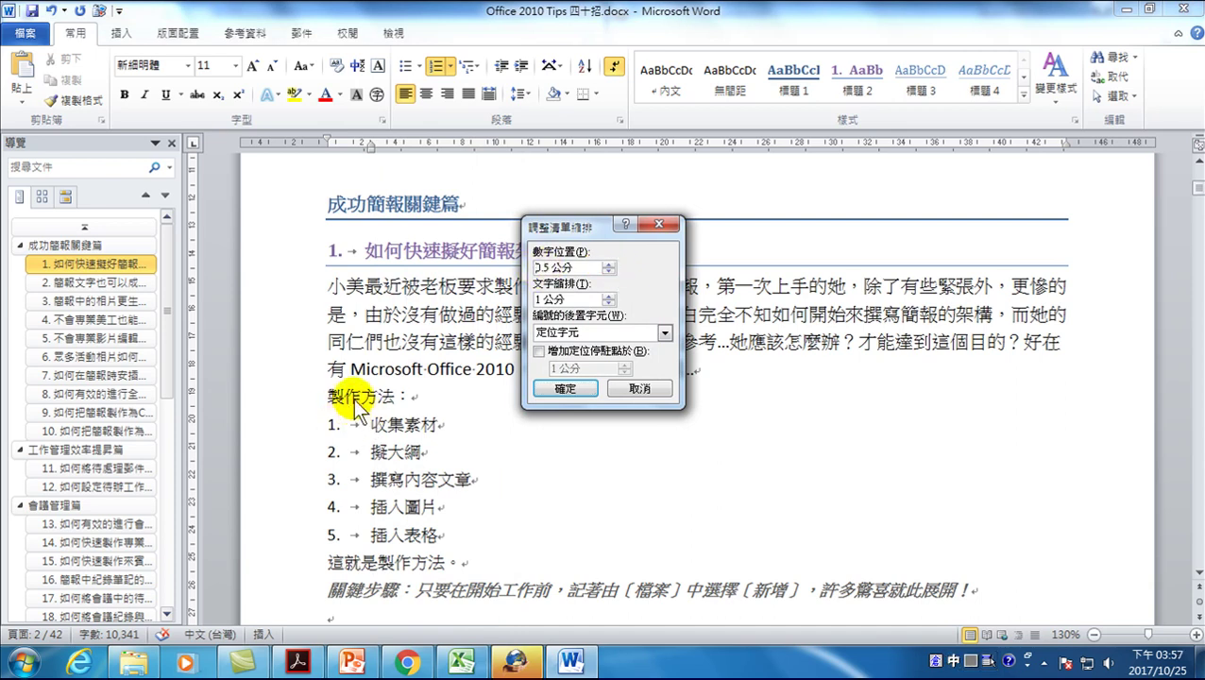
left_click(558, 386)
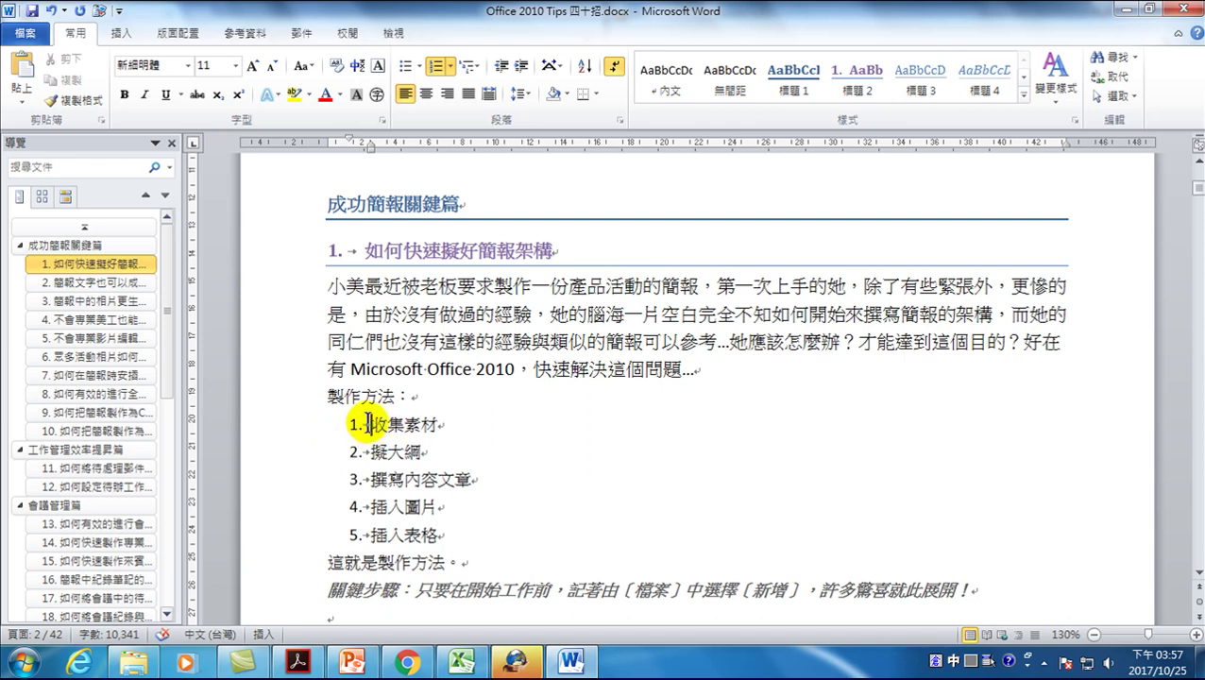
Step: Set the list to a 0.5 cm number position and a 1.5 cm text indent
right_click(374, 426)
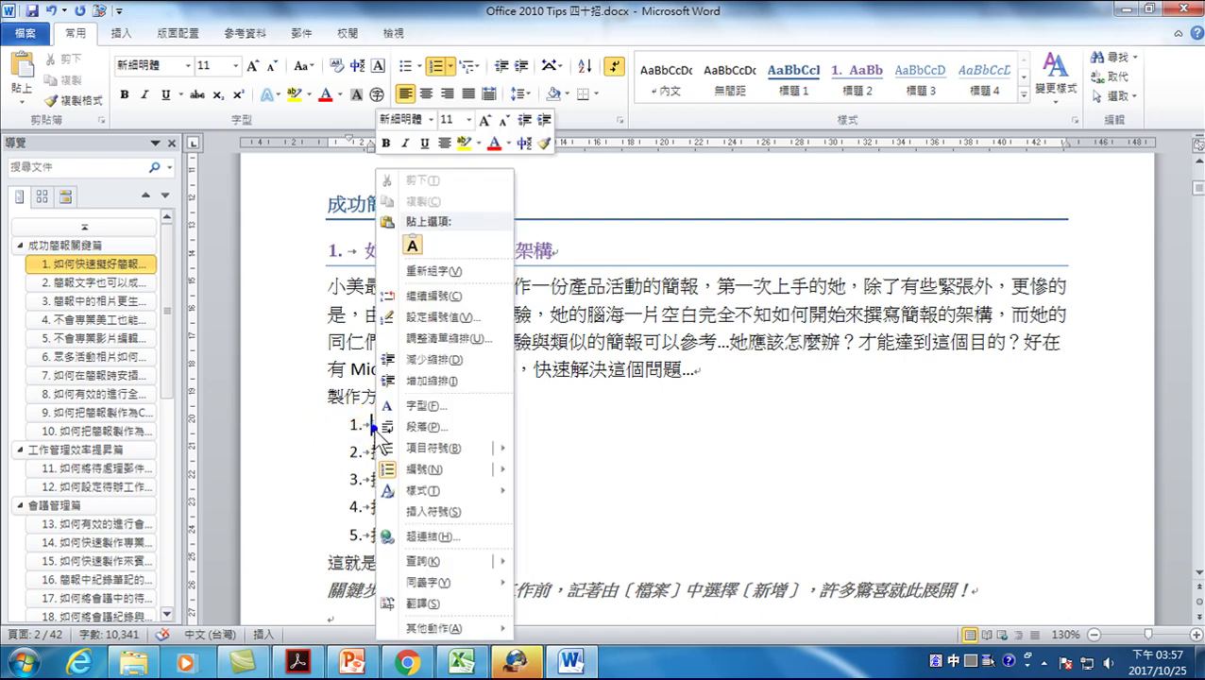
left_click(427, 337)
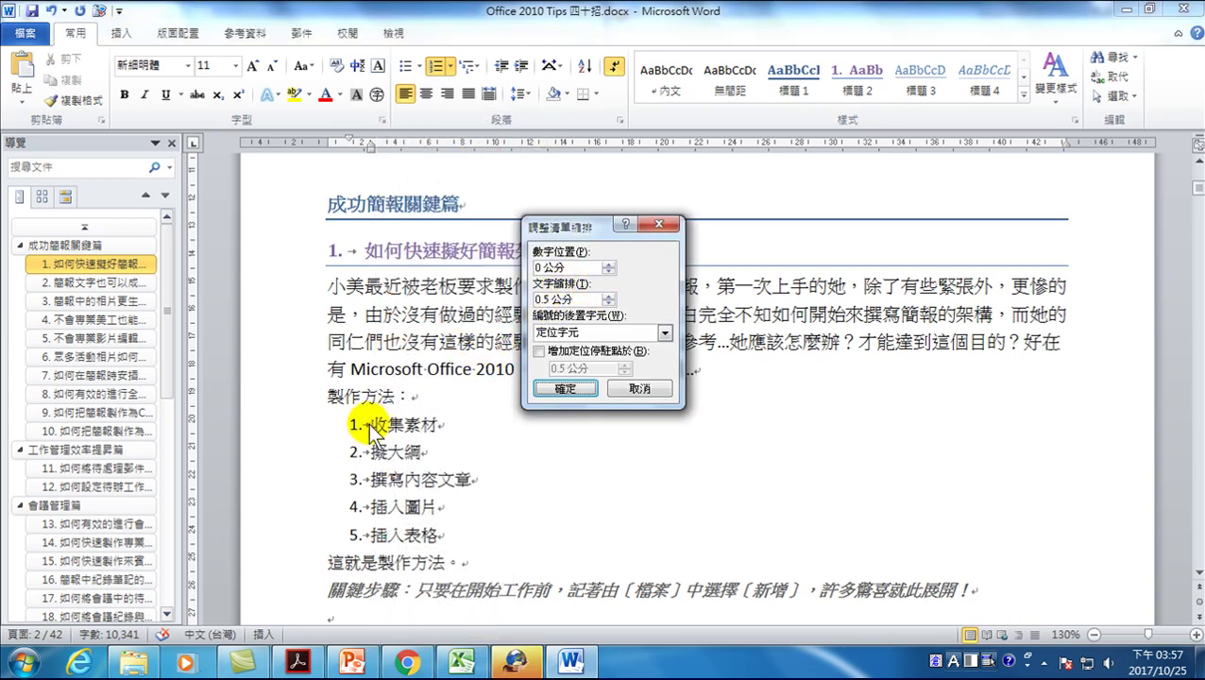
left_click(609, 294)
left_click(609, 295)
left_click(609, 294)
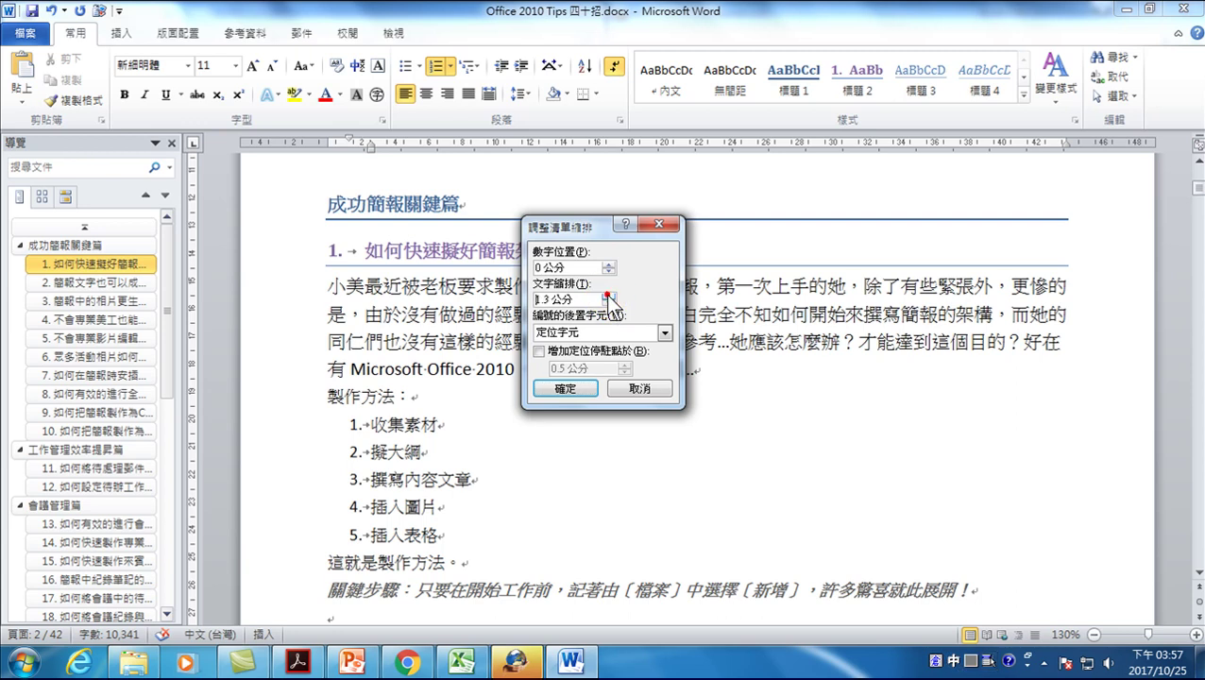
left_click(610, 263)
left_click(610, 263)
left_click(610, 263)
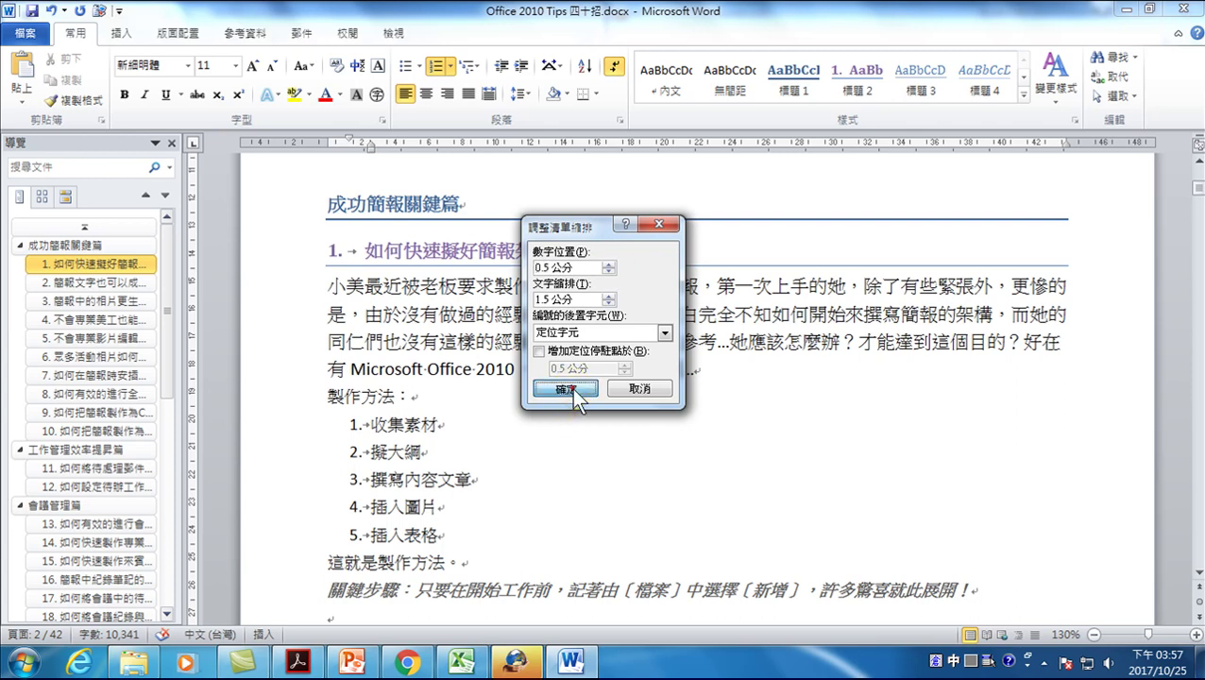
left_click(571, 388)
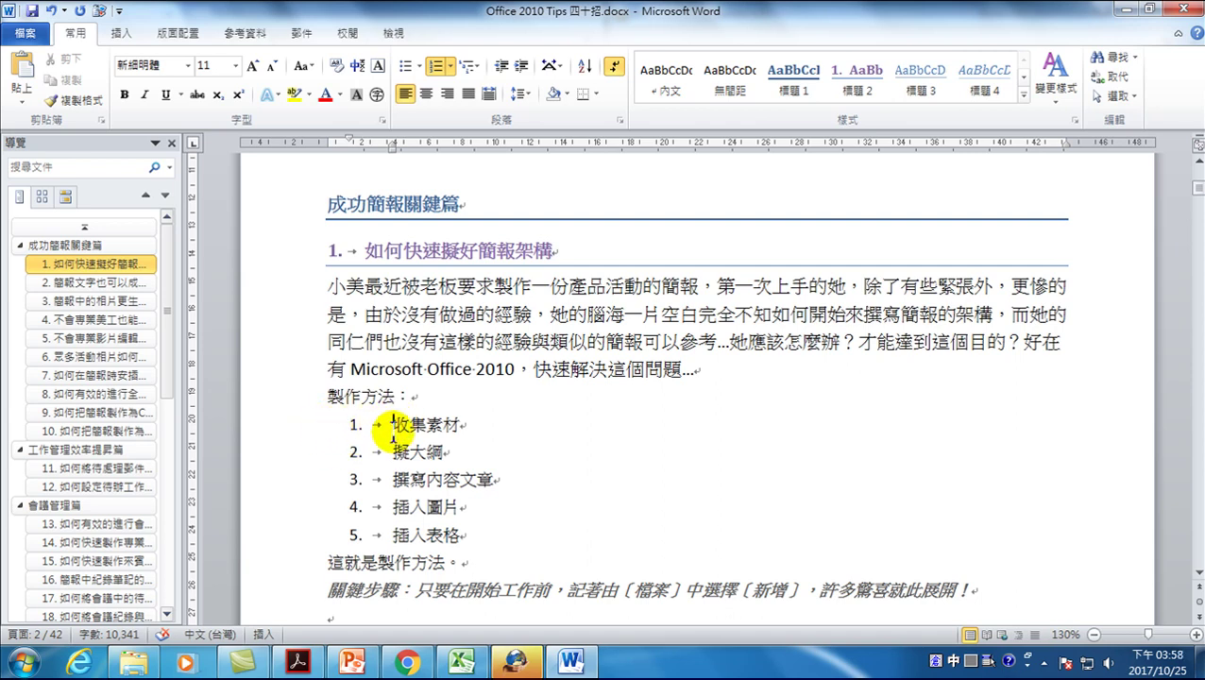
Step: Start a new paragraph after 這就是製作方法。 and insert a tab on it
left_click(394, 427)
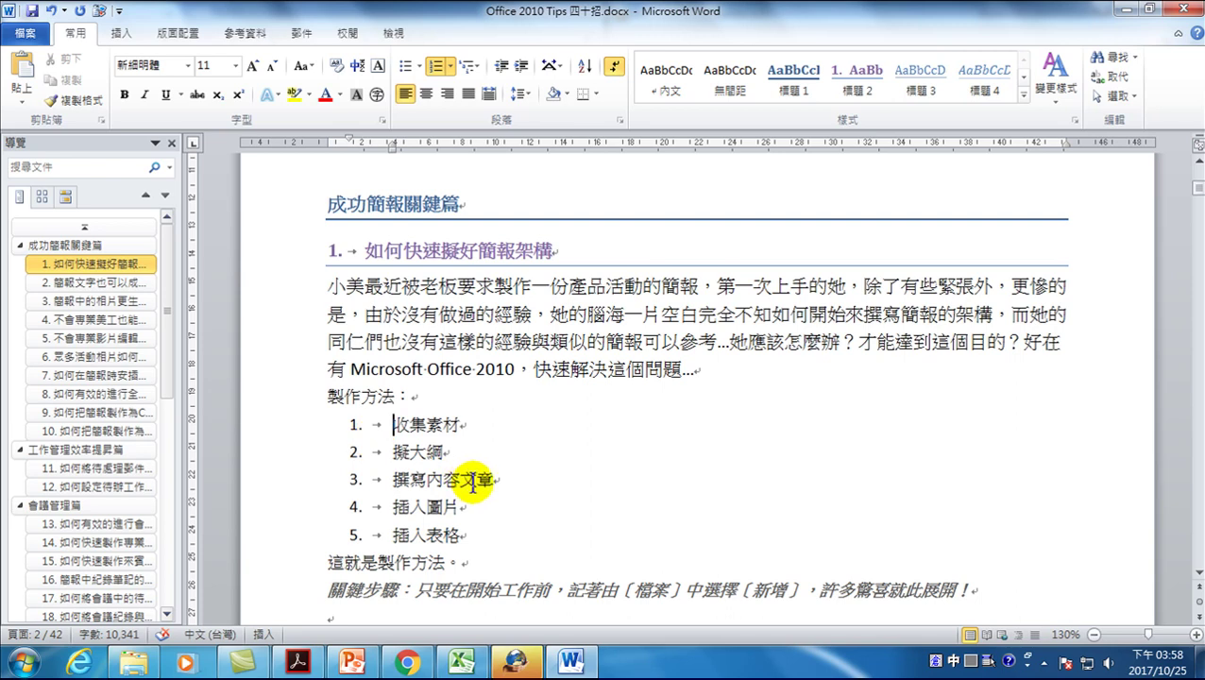
scroll(463, 435, "down", 3)
left_click(480, 337)
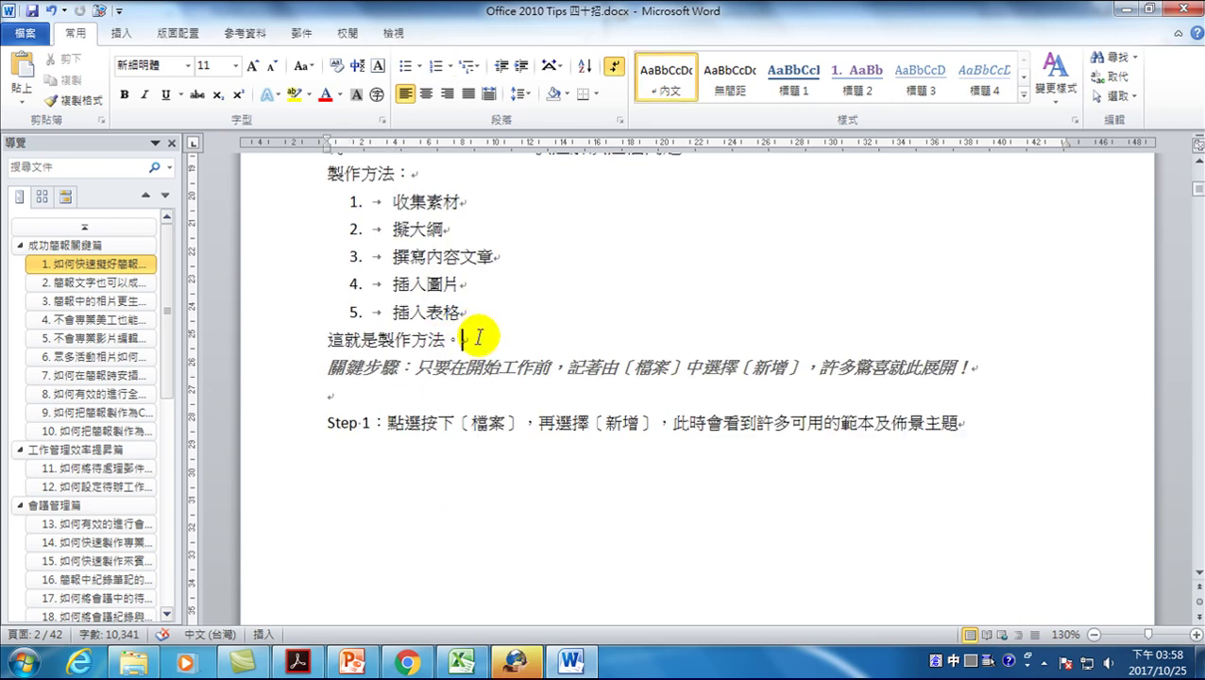
key("Return")
key("alt+shift")
key("Tab")
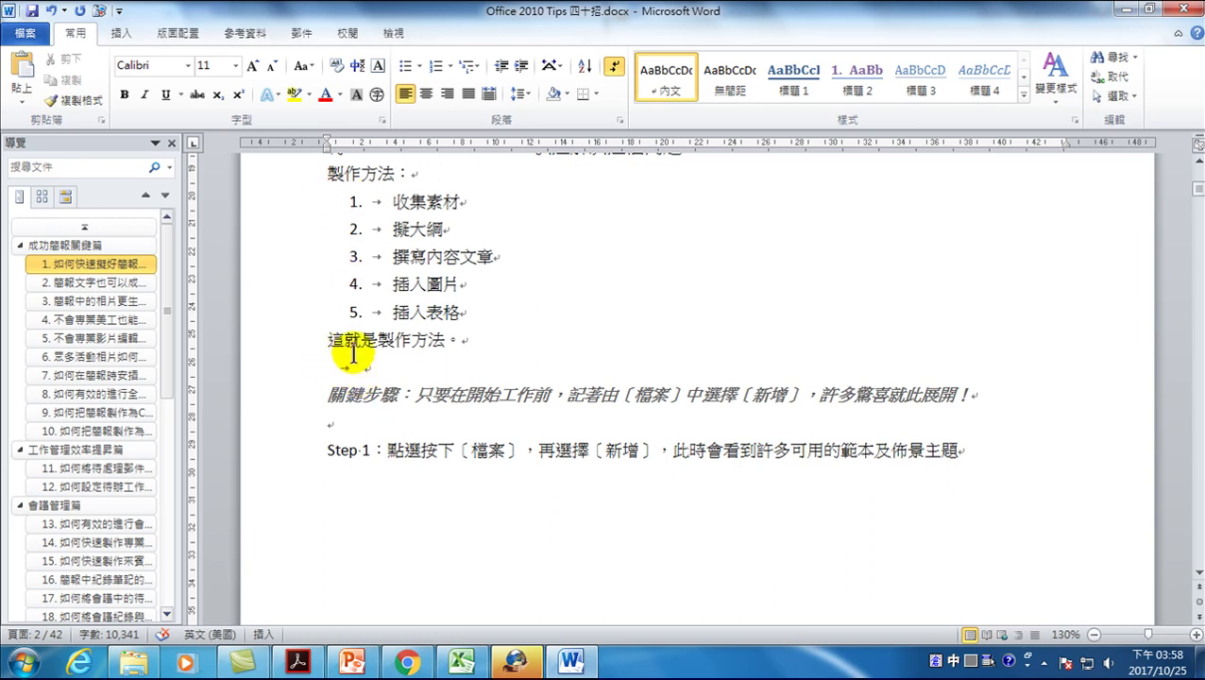
Step: Type '1. 收集素材' after the tab so Word turns it into an auto-numbered list
left_click(374, 366)
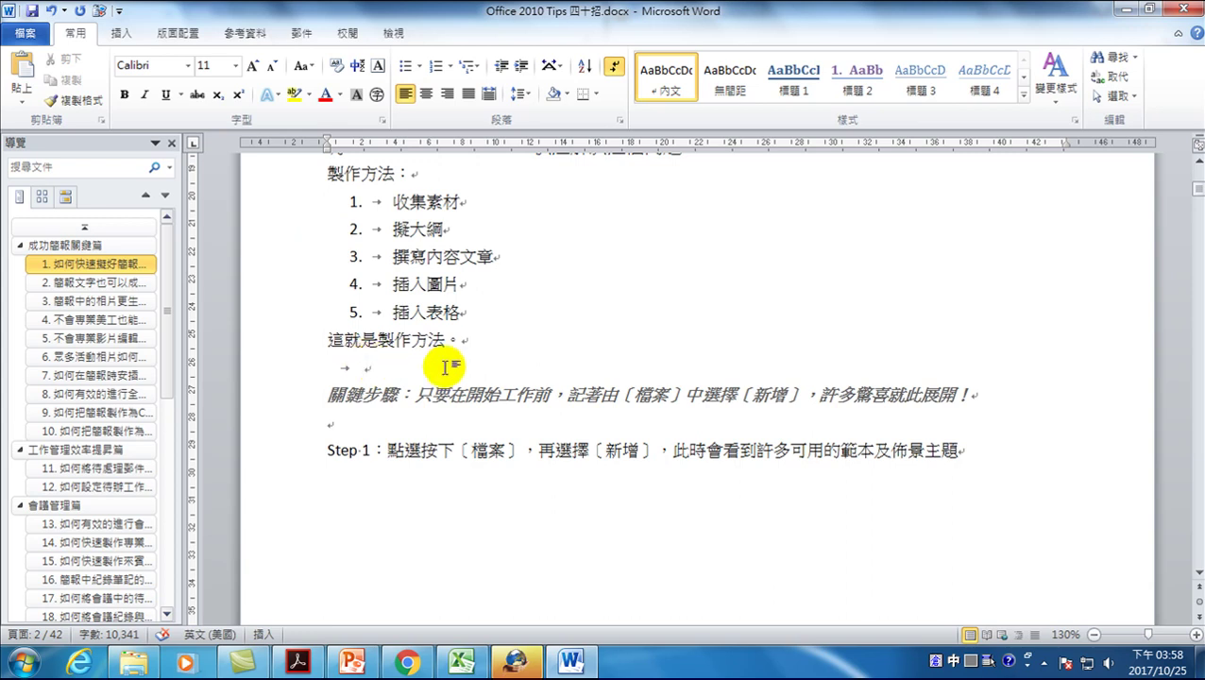
type("1")
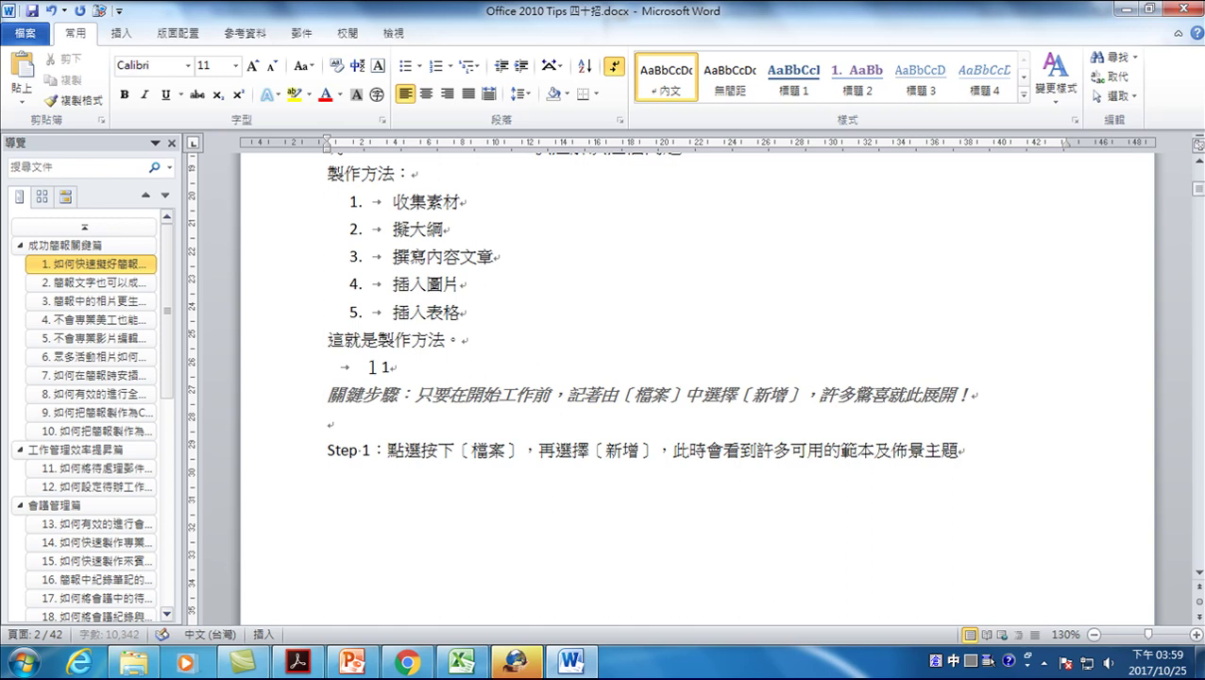
key("ctrl+space")
key("BackSpace")
type("1.")
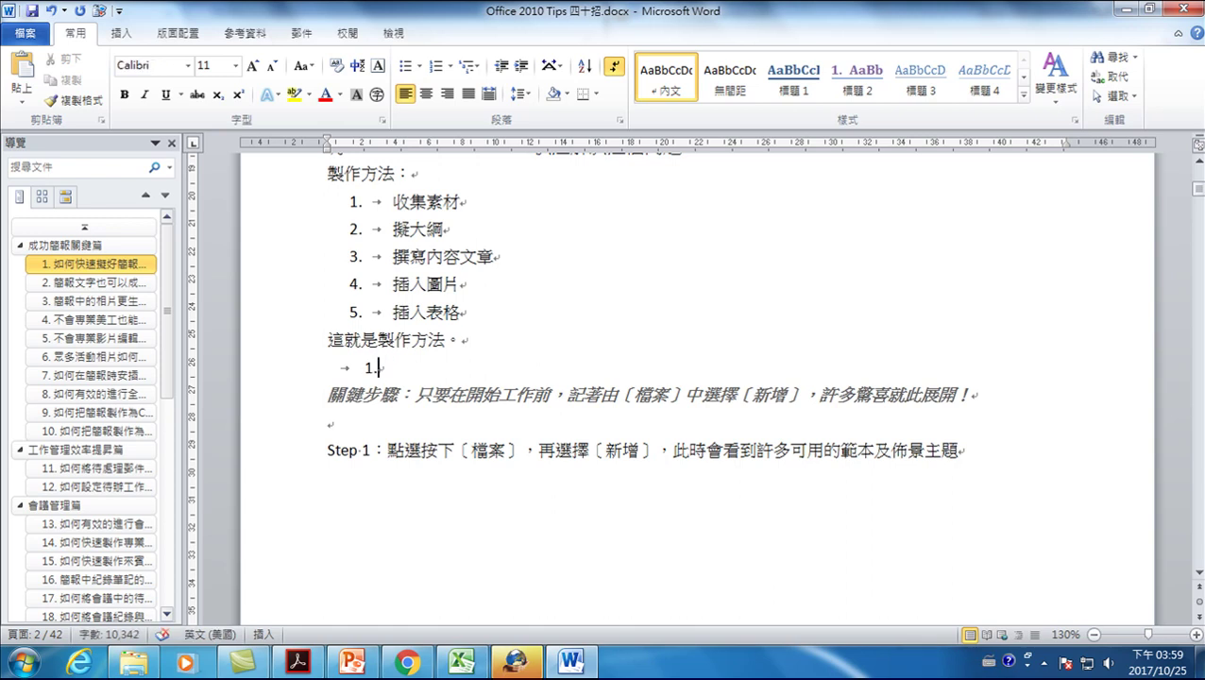
key("ctrl+space")
type("收集")
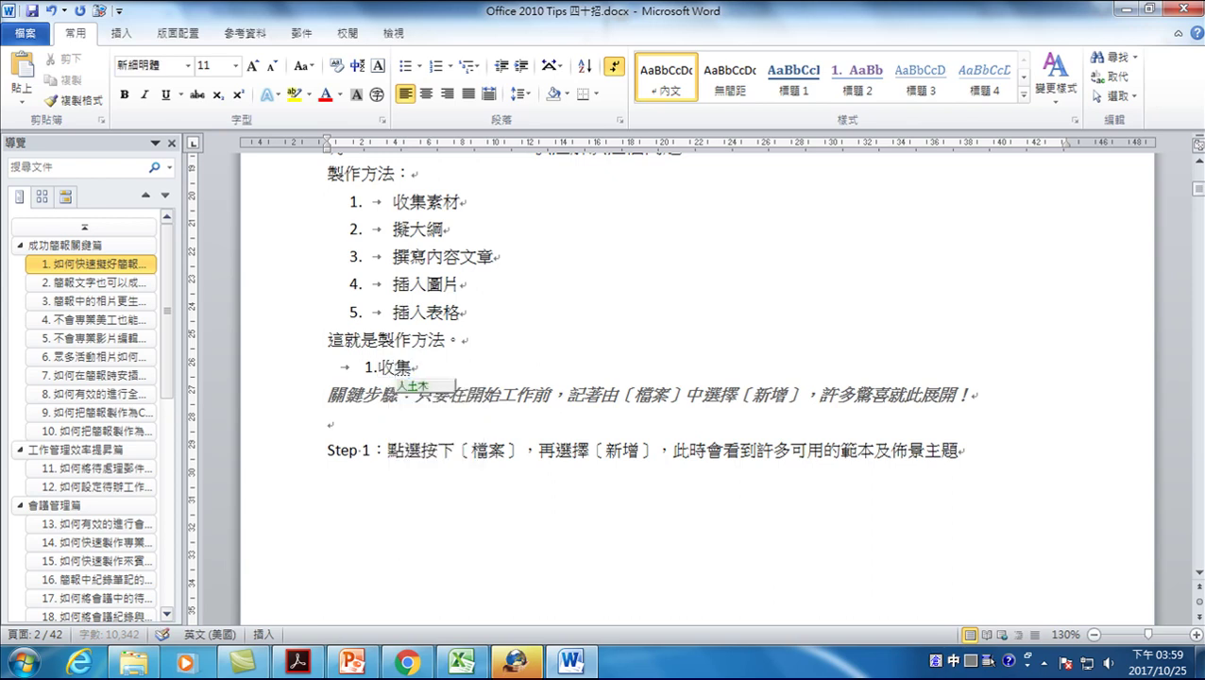
type("素材")
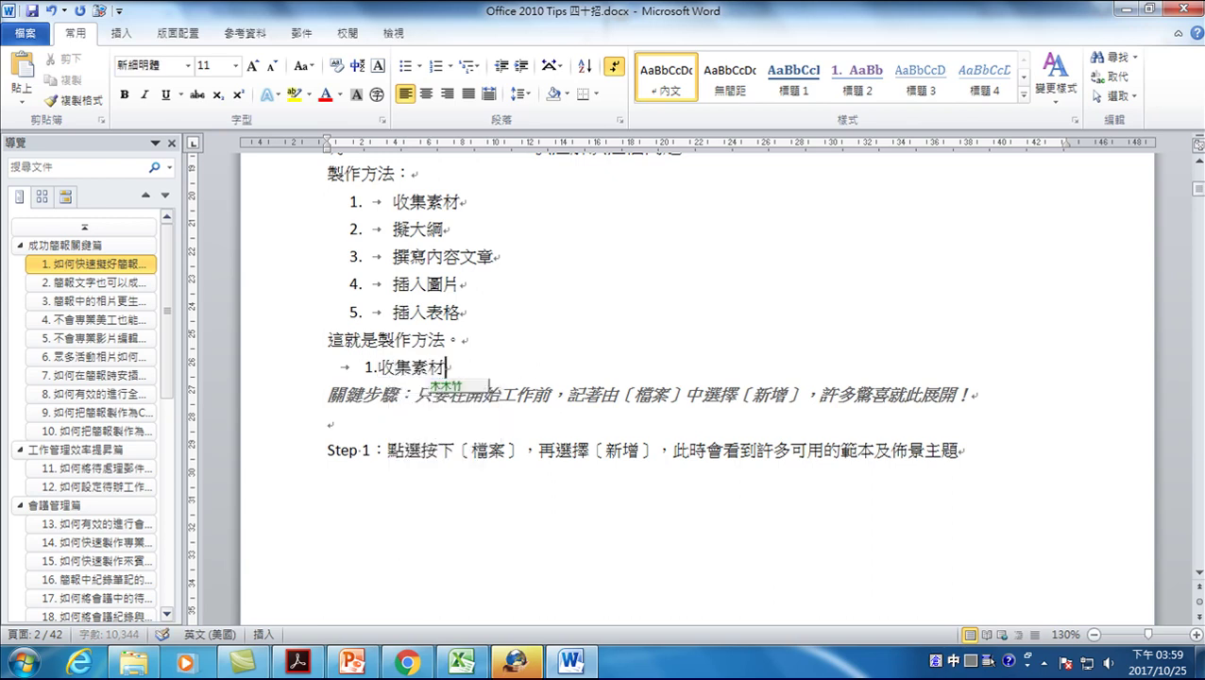
key("Return")
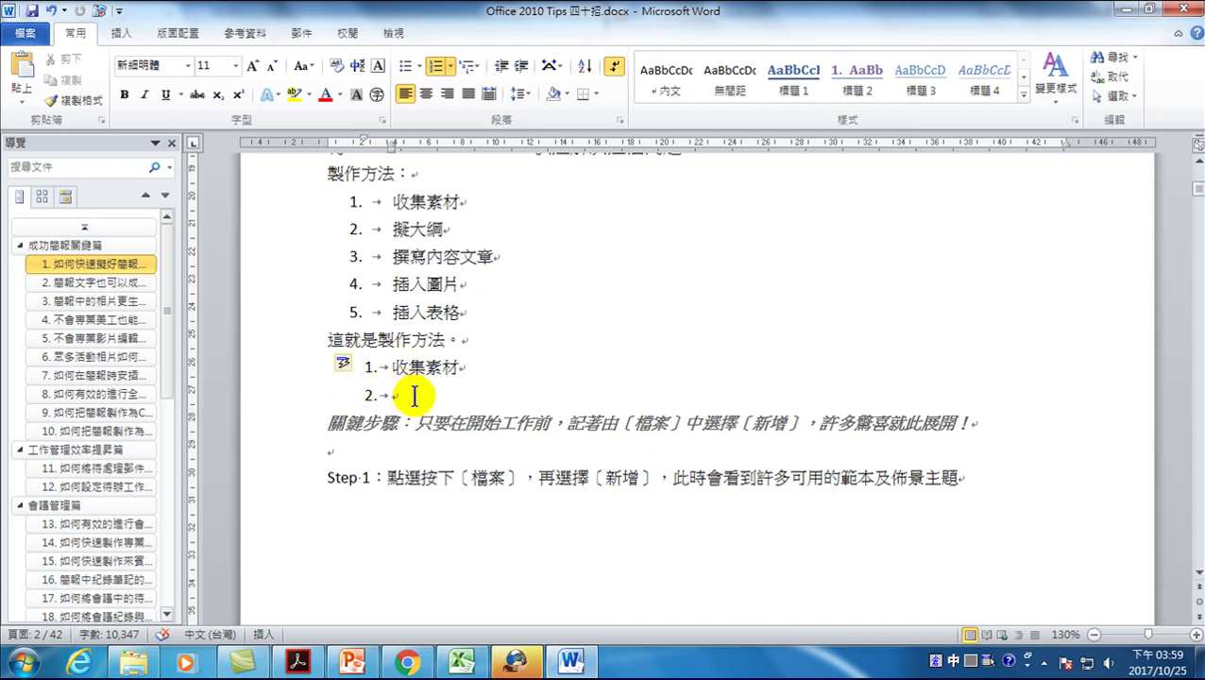
Step: Add the item 擬大綱, then remove numbering from the empty third item
type("擬大")
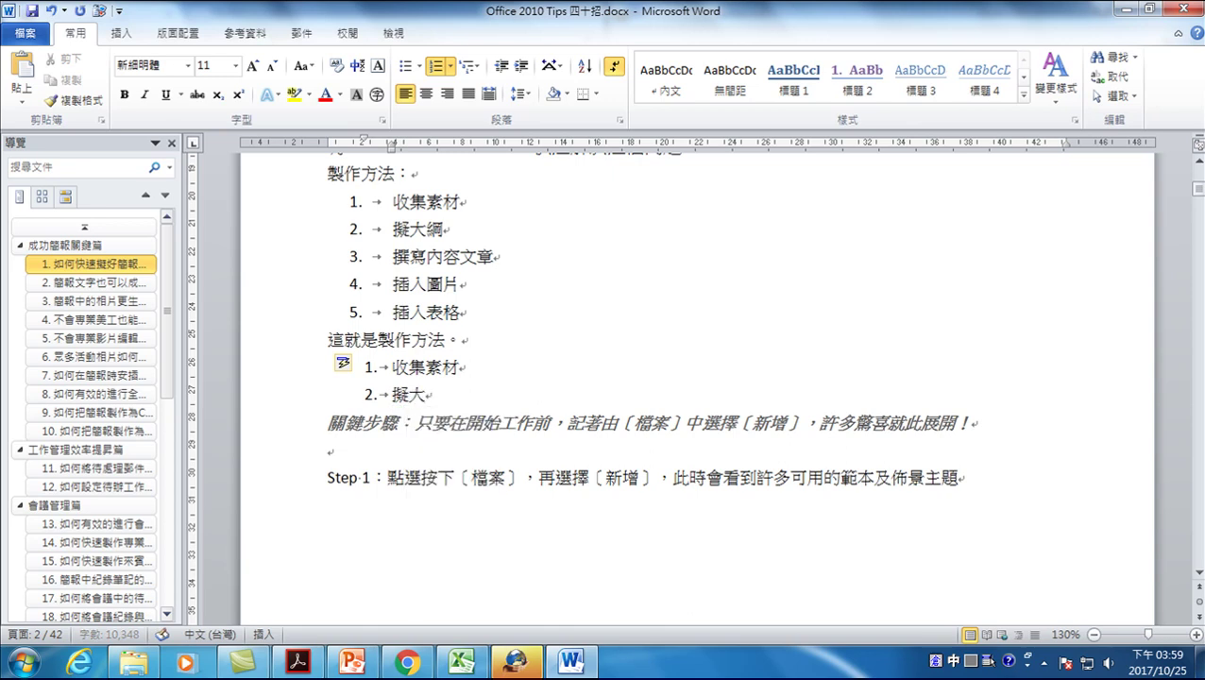
type("綱")
key("Return")
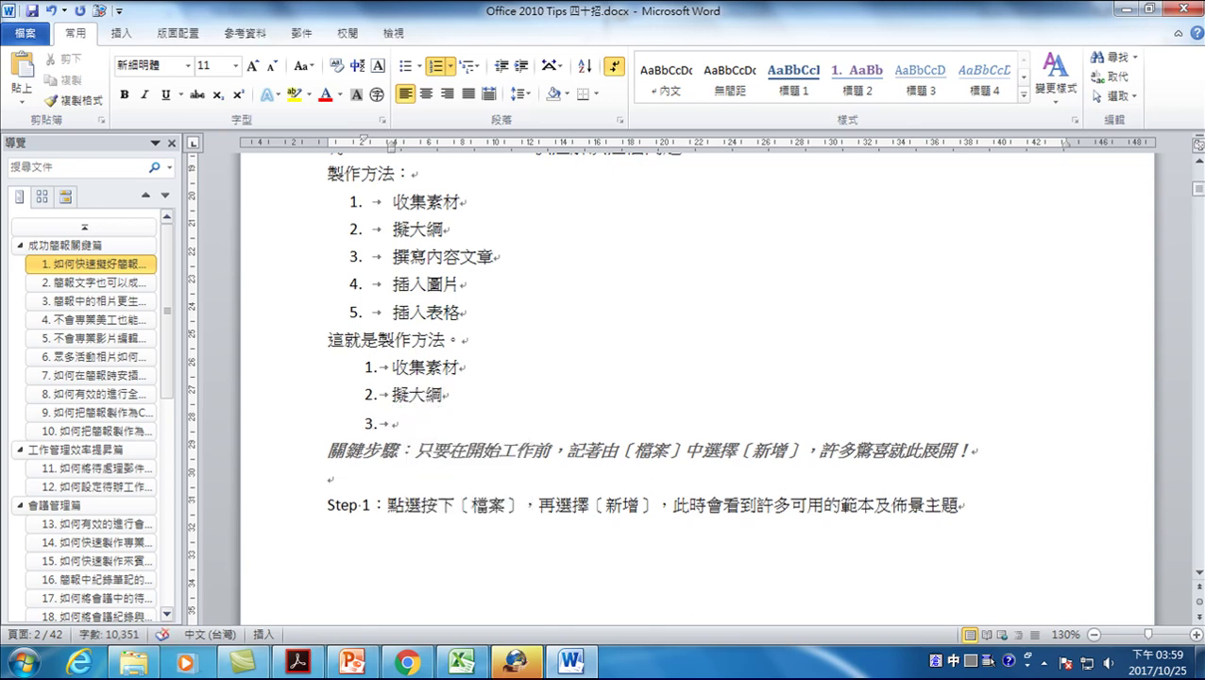
key("Return")
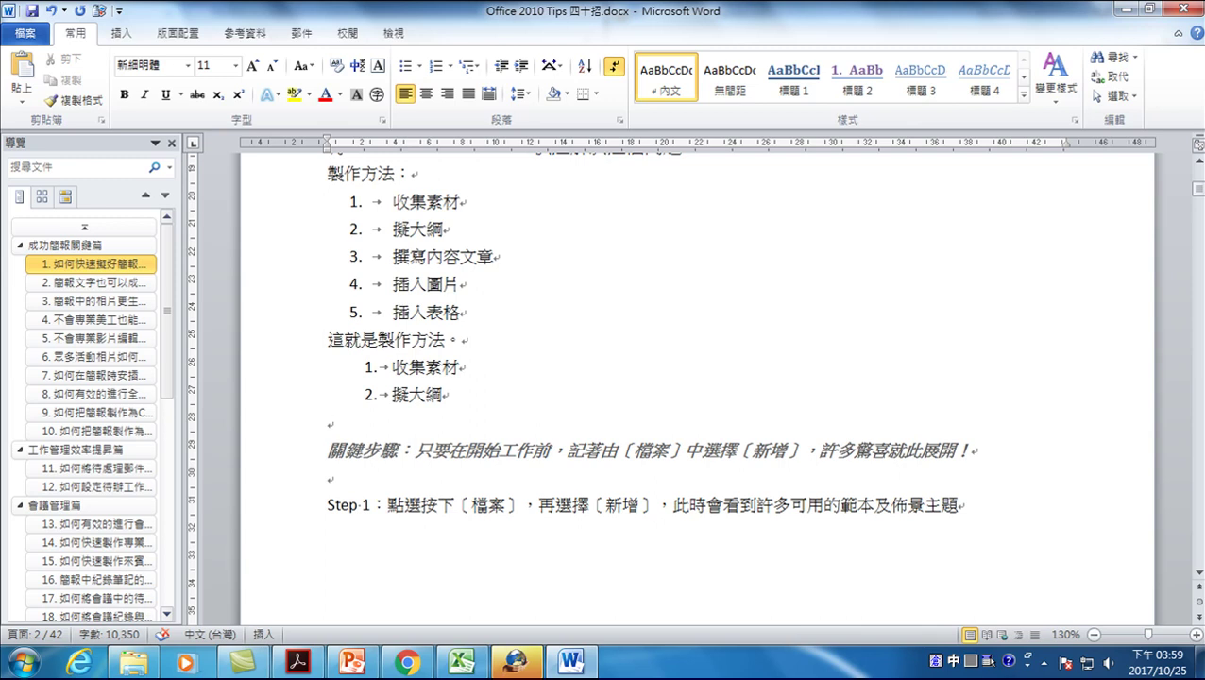
scroll(483, 263, "up", 5)
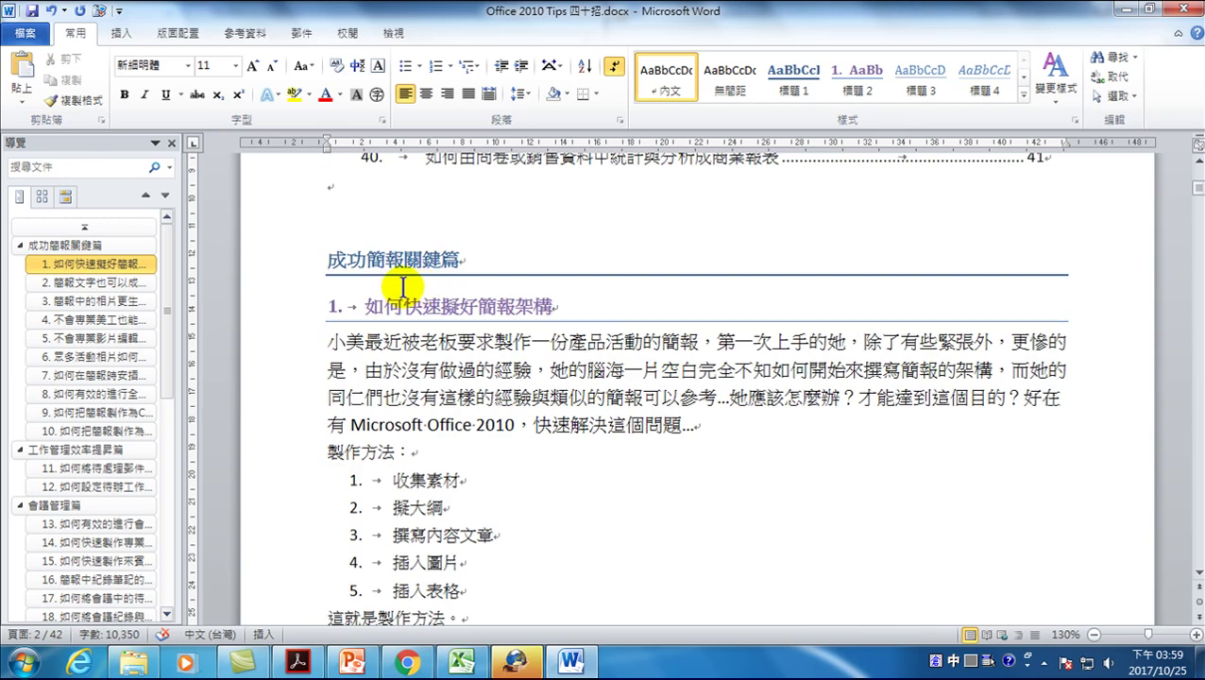
left_click(370, 306)
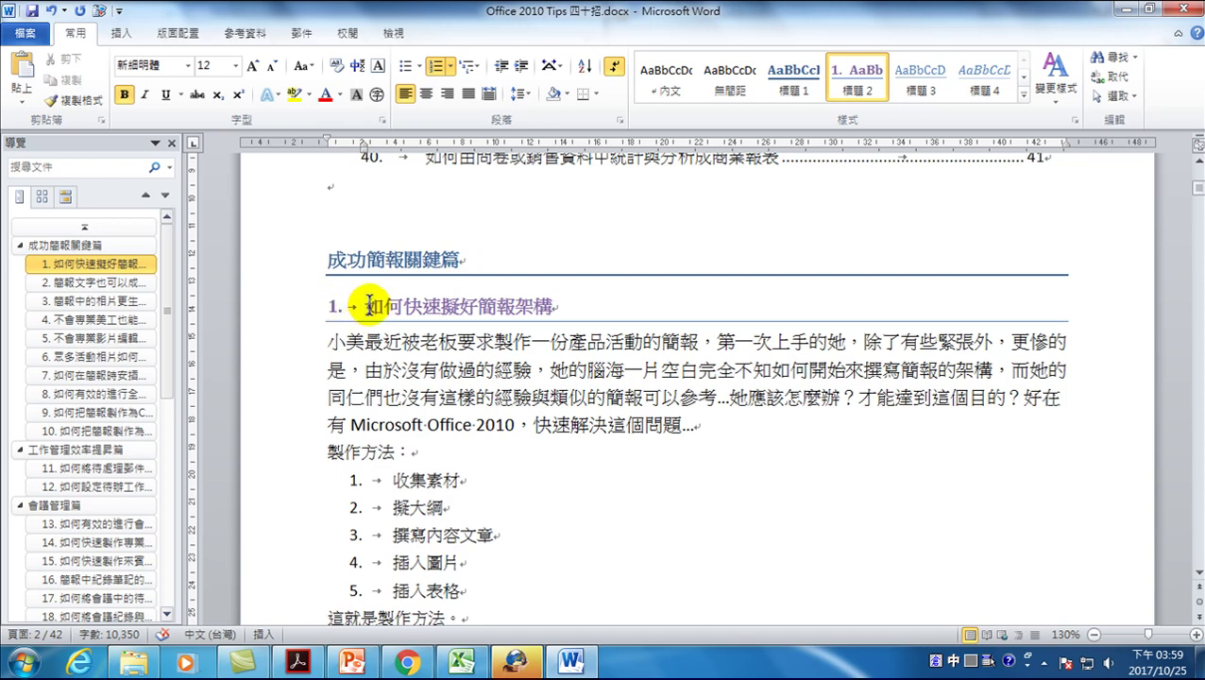
left_click(366, 306)
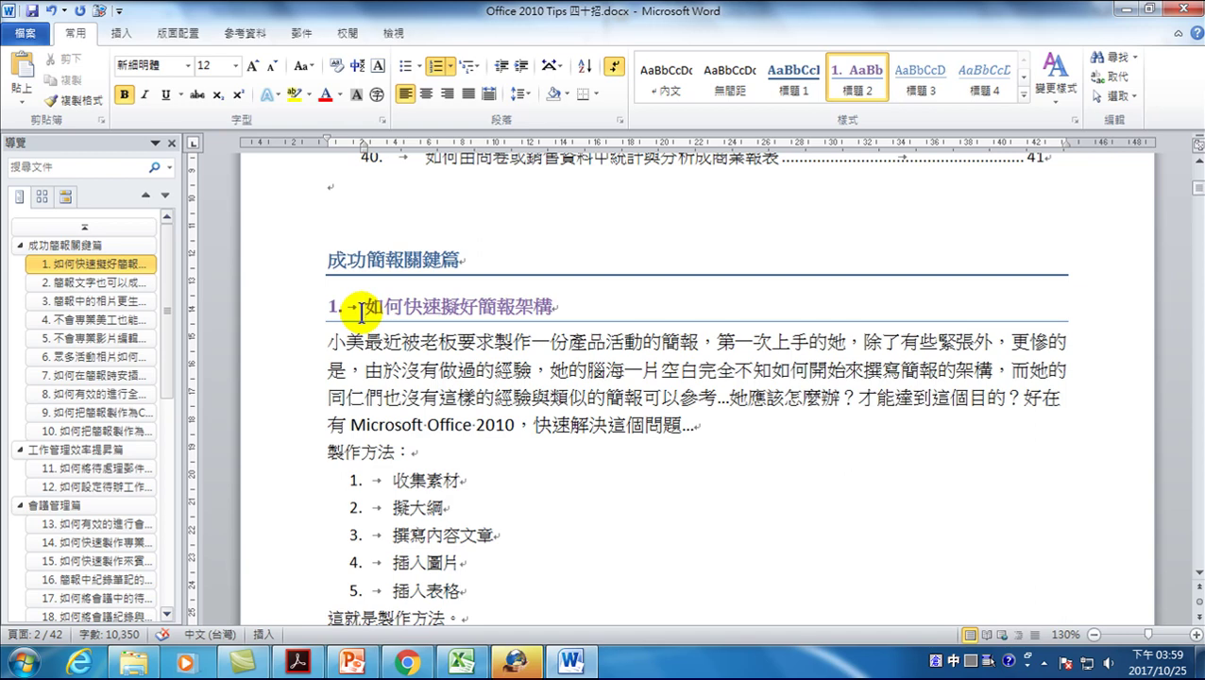
right_click(851, 76)
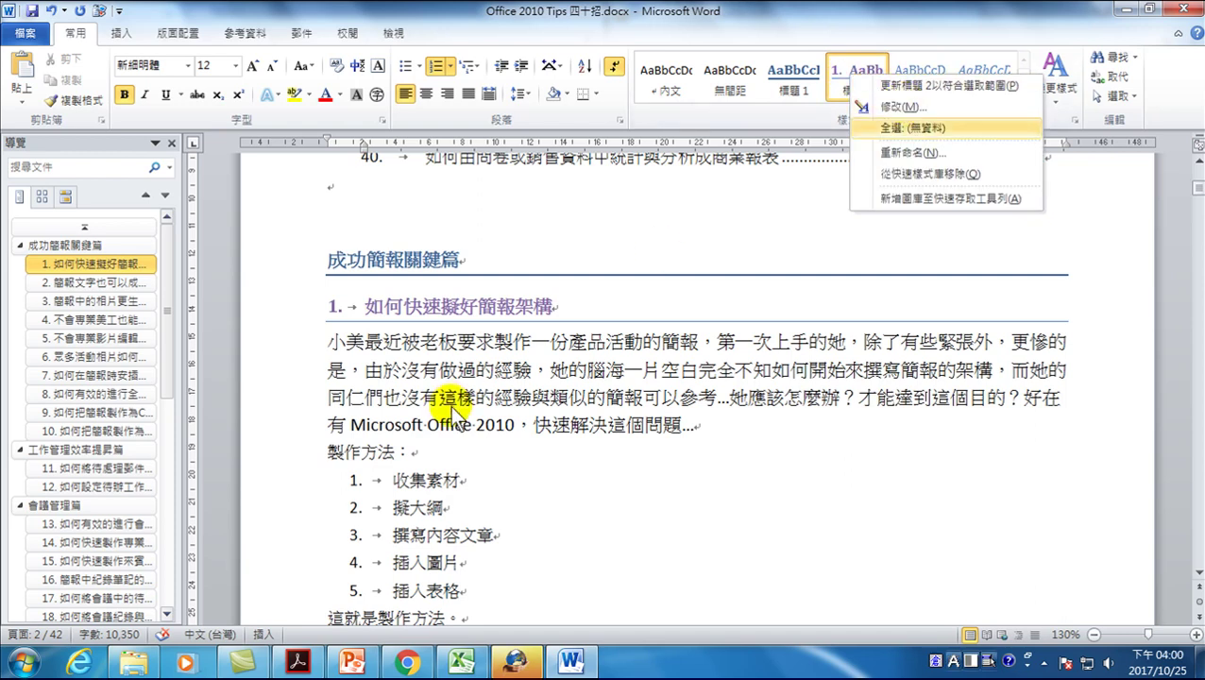
key("Escape")
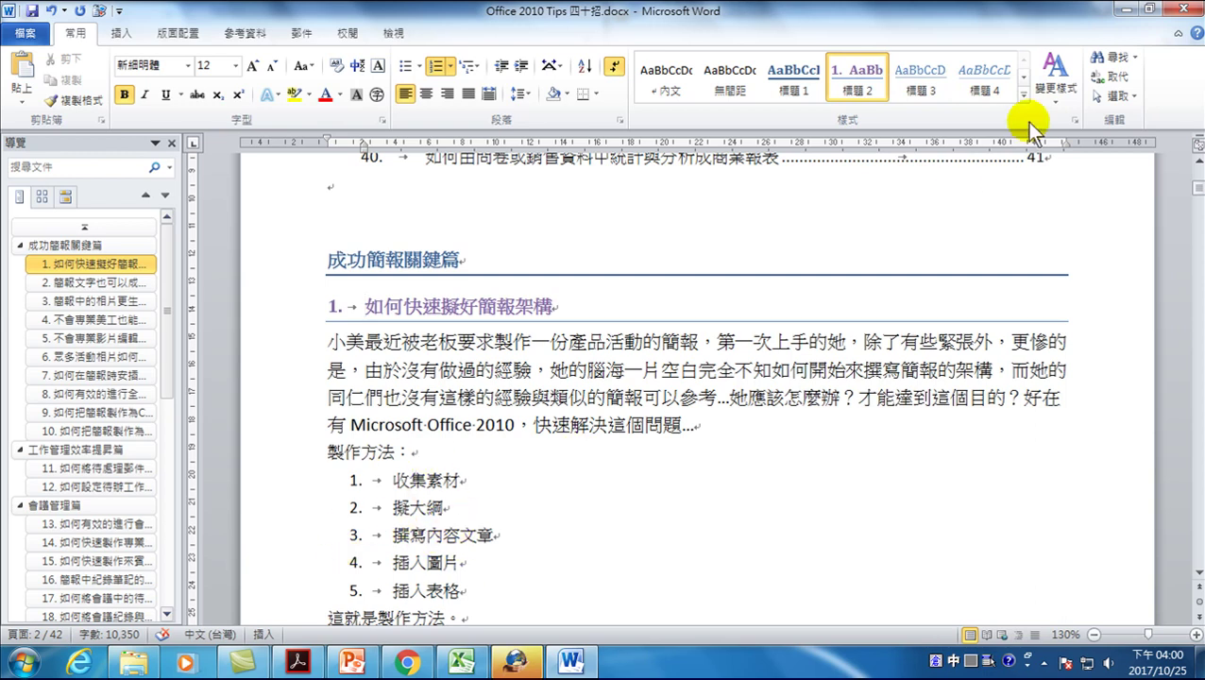
left_click(1023, 95)
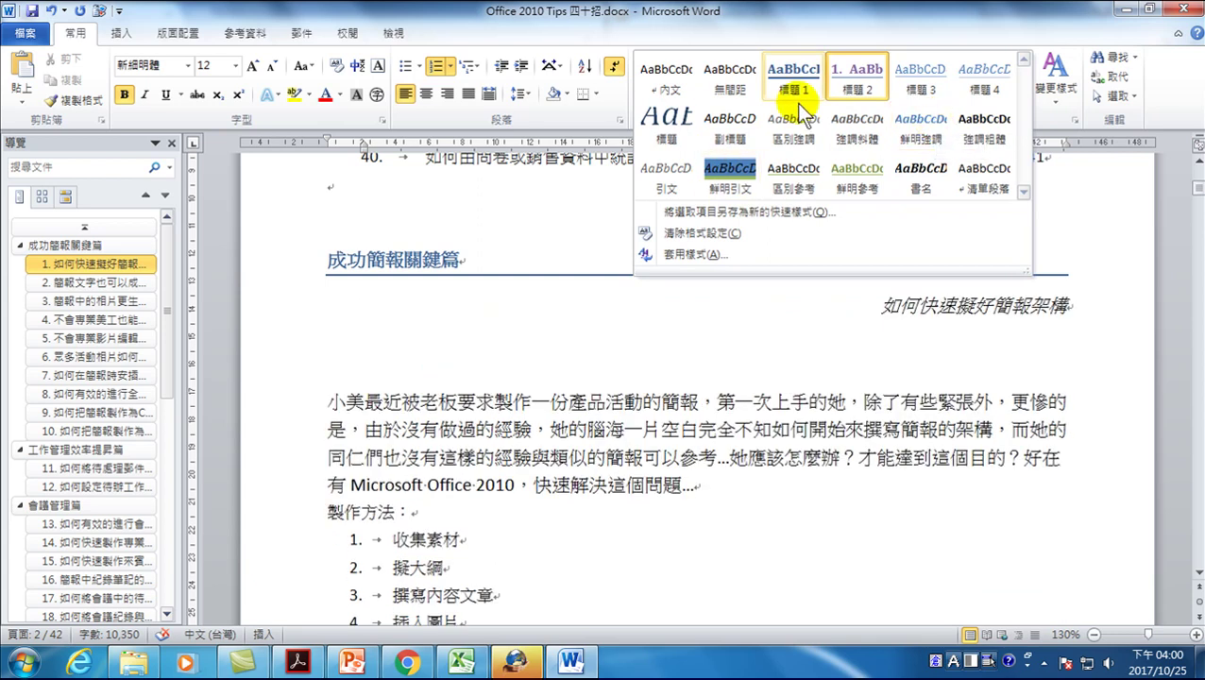
left_click(367, 306)
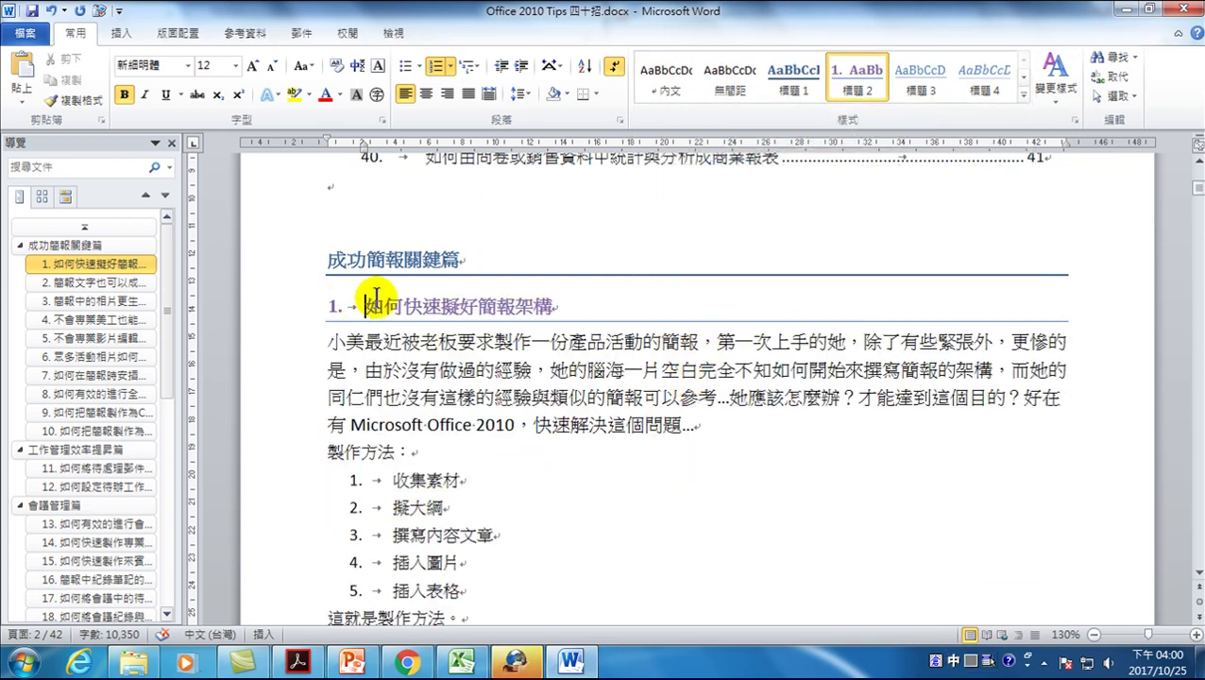
right_click(854, 72)
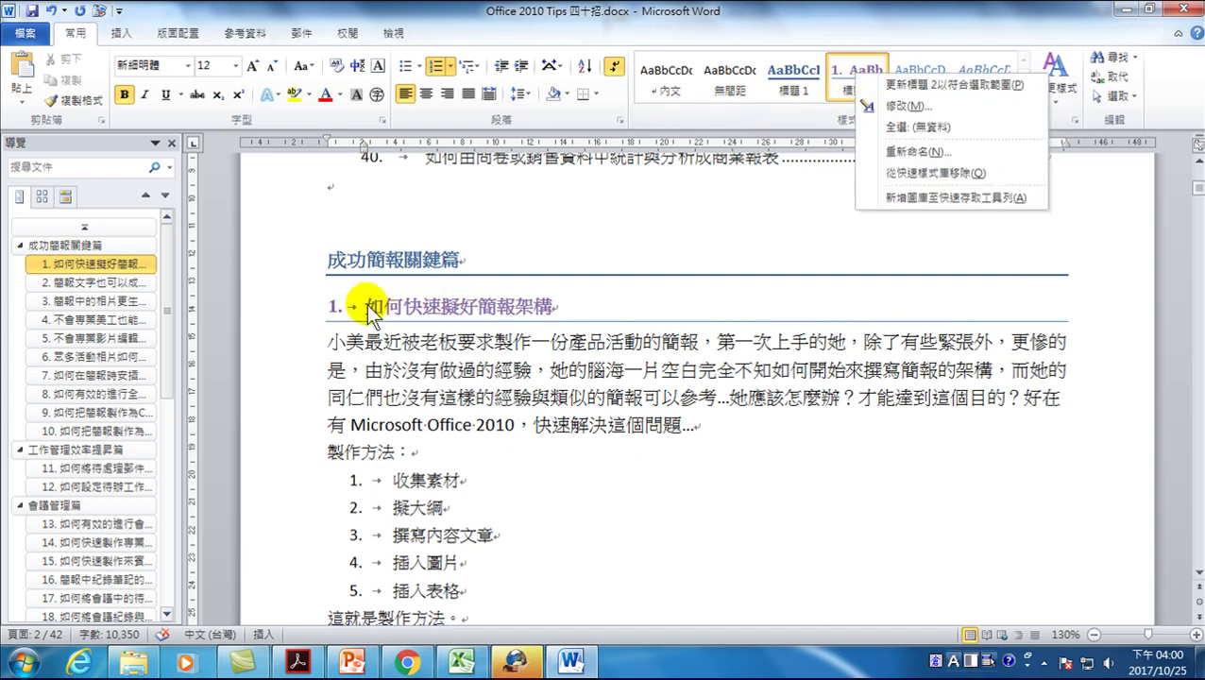
left_click(911, 106)
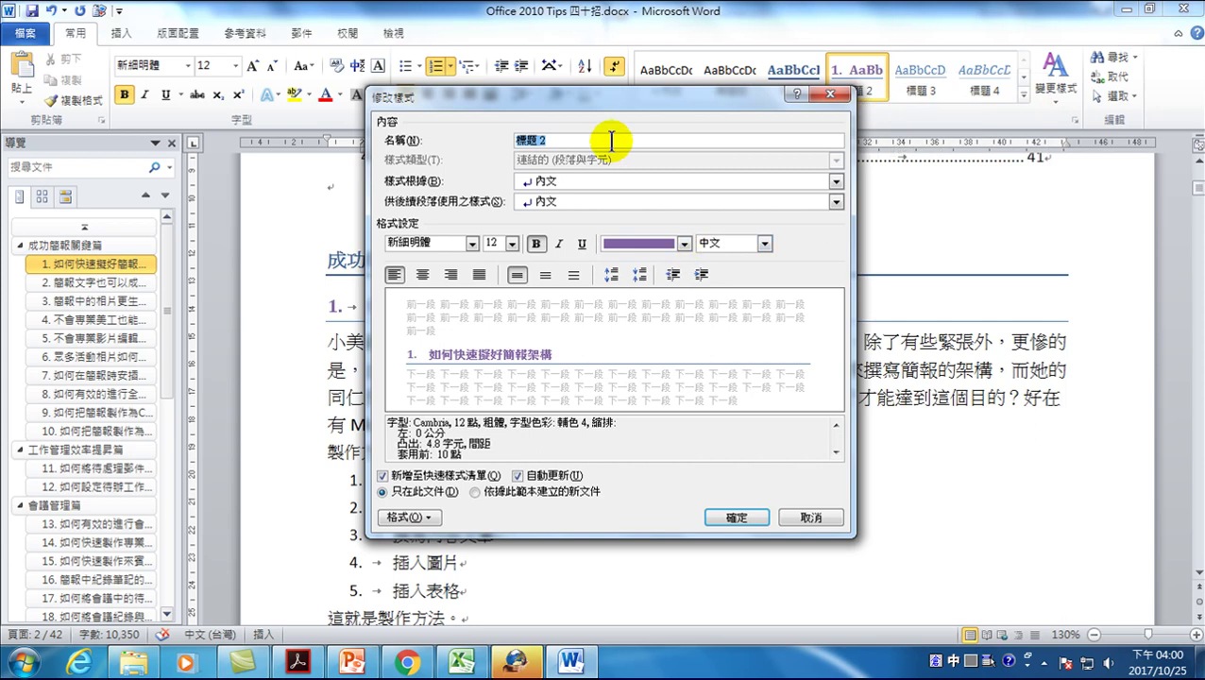
left_click_drag(623, 98, 853, 126)
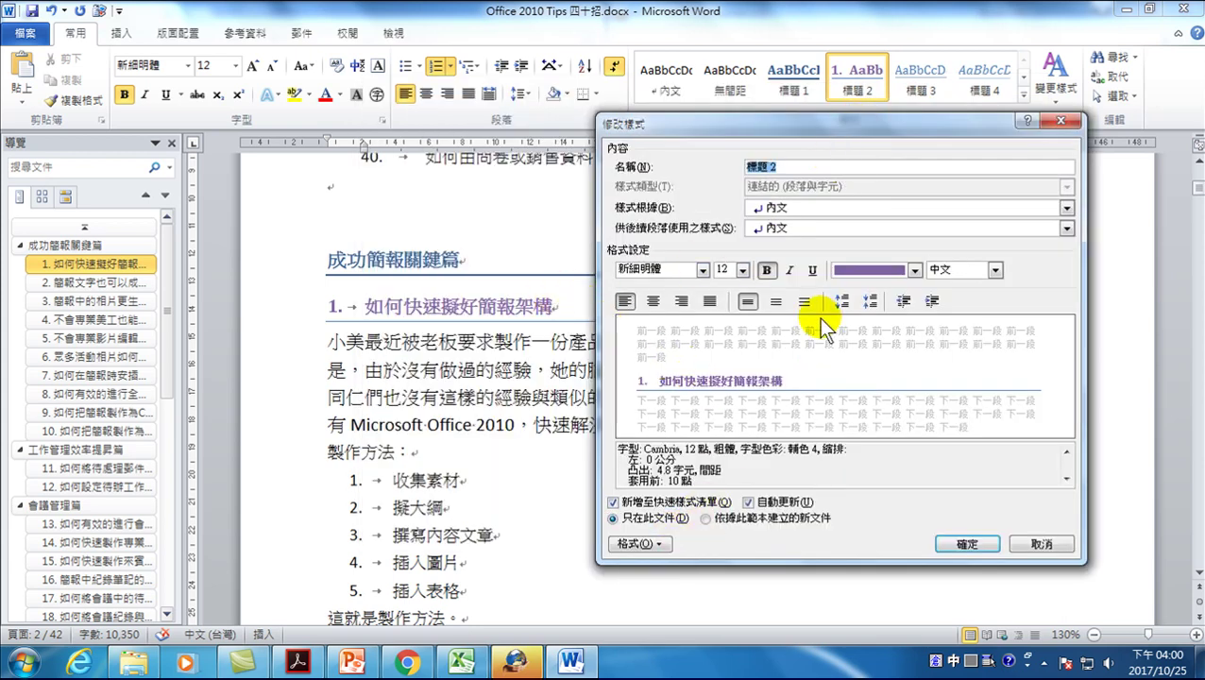
left_click(642, 544)
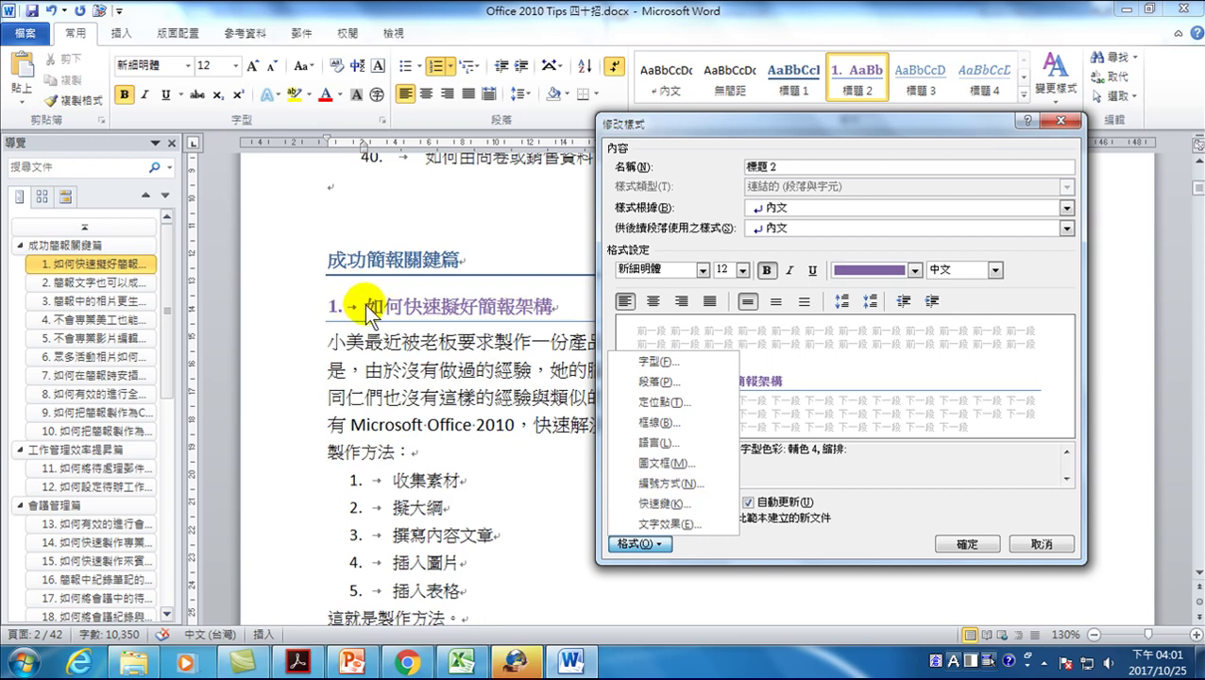
left_click(1041, 544)
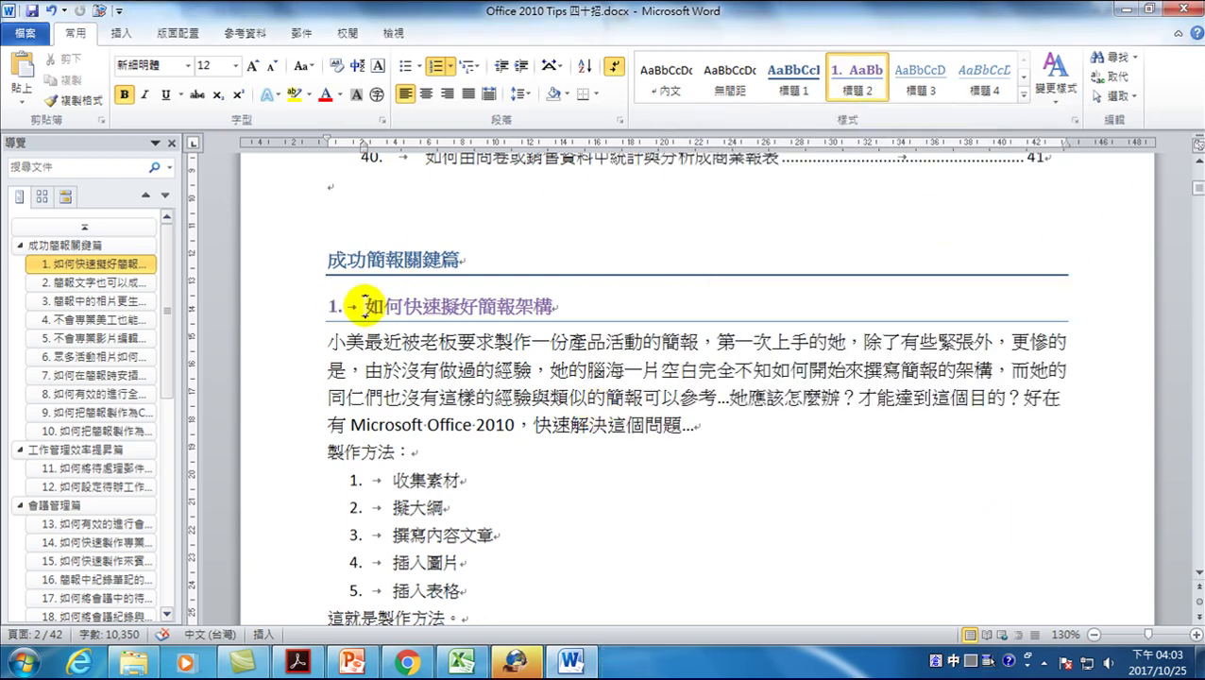
Step: Set the 標題 2 style's hanging indent to 1.5 cm through Modify Style > Format > Paragraph
right_click(849, 71)
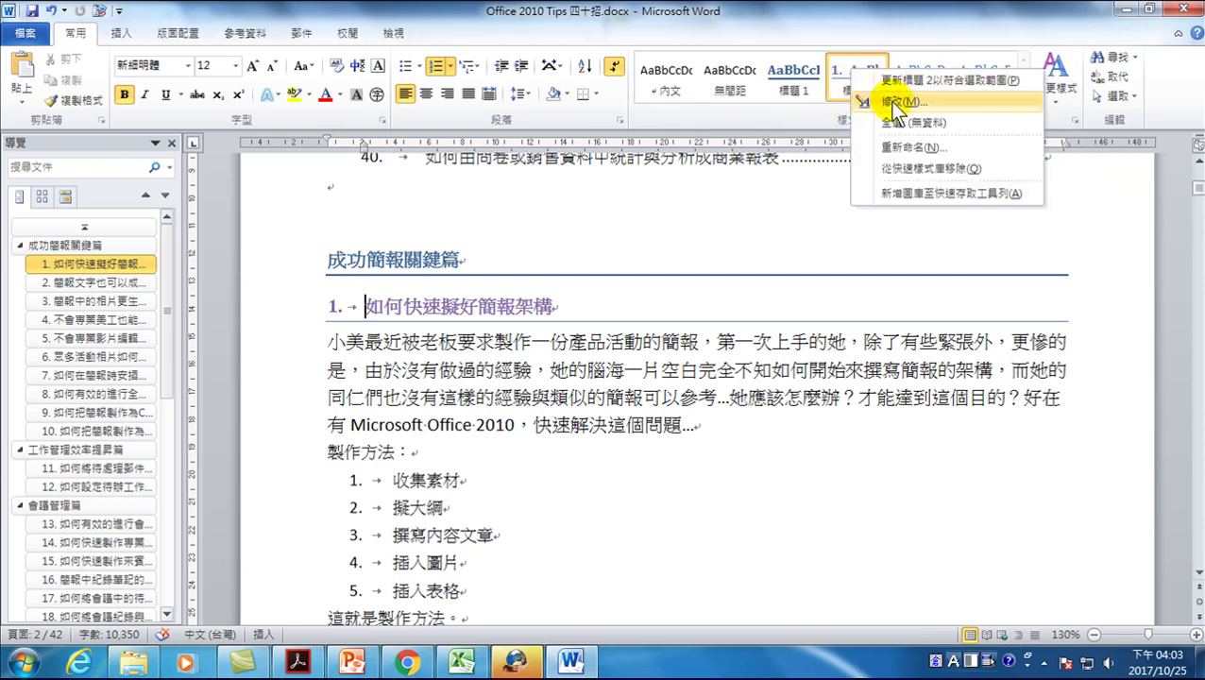
left_click(893, 102)
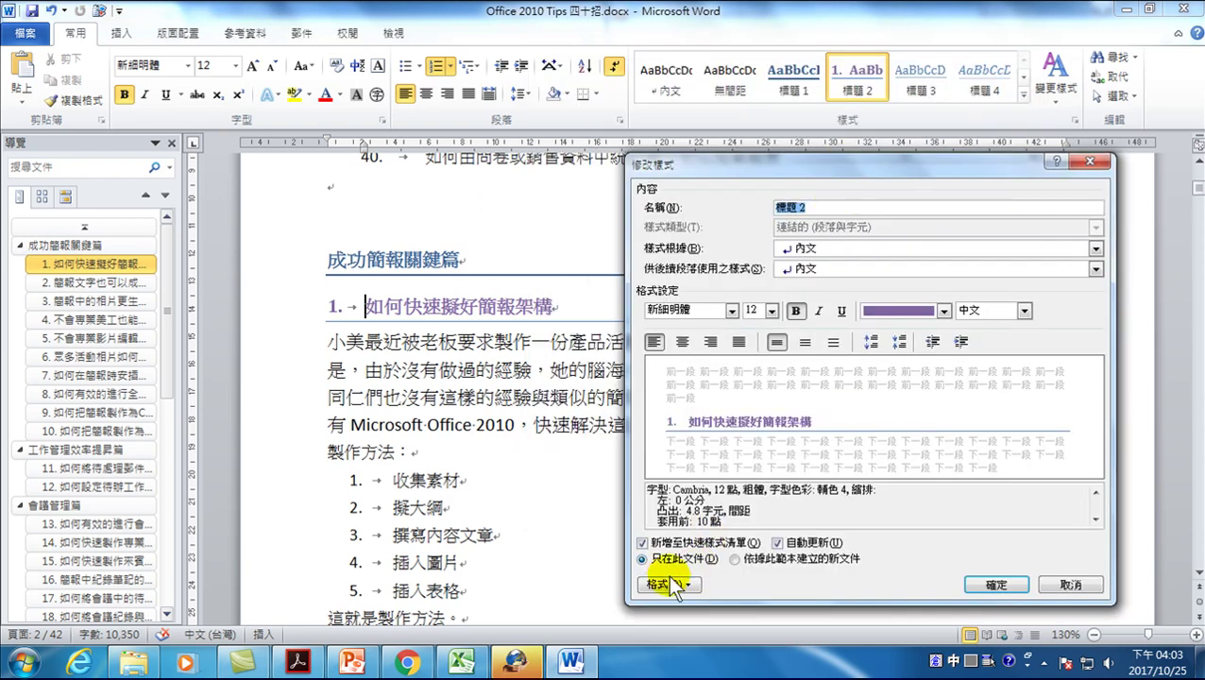
left_click(666, 584)
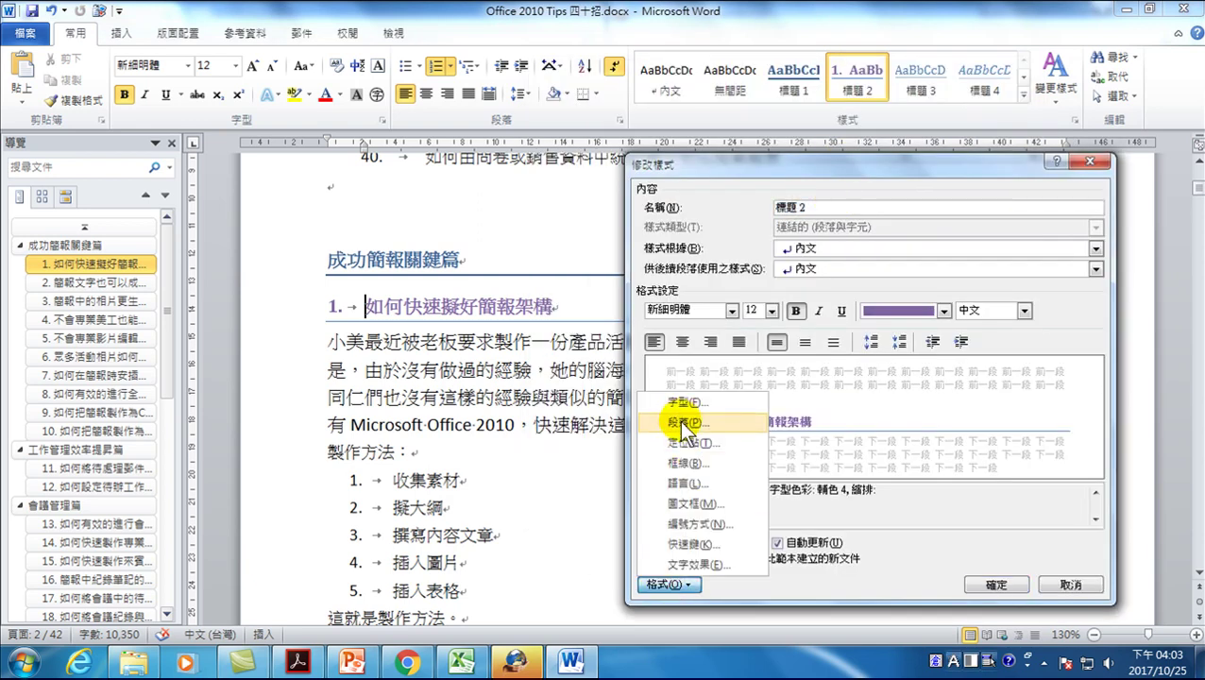
left_click(679, 420)
mouse_move(560, 75)
left_mouse_down()
mouse_move(821, 113)
mouse_move(850, 58)
left_mouse_up()
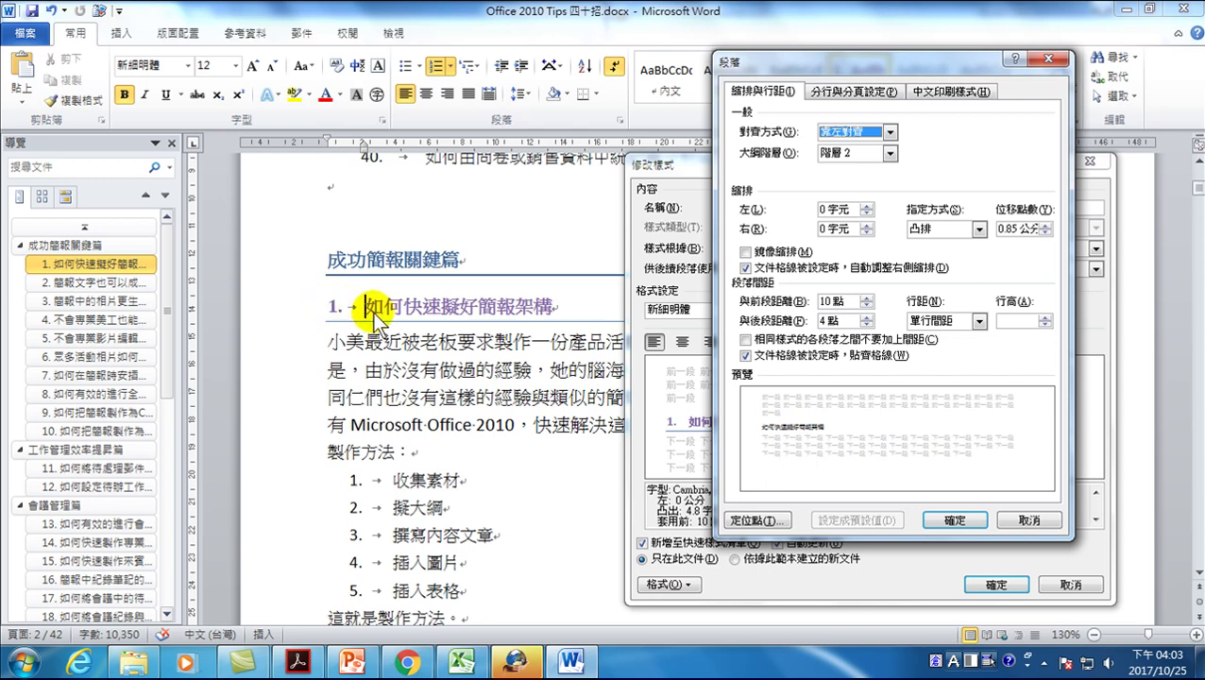
left_click(1044, 225)
left_click(1044, 225)
left_click(1044, 224)
left_click(1043, 225)
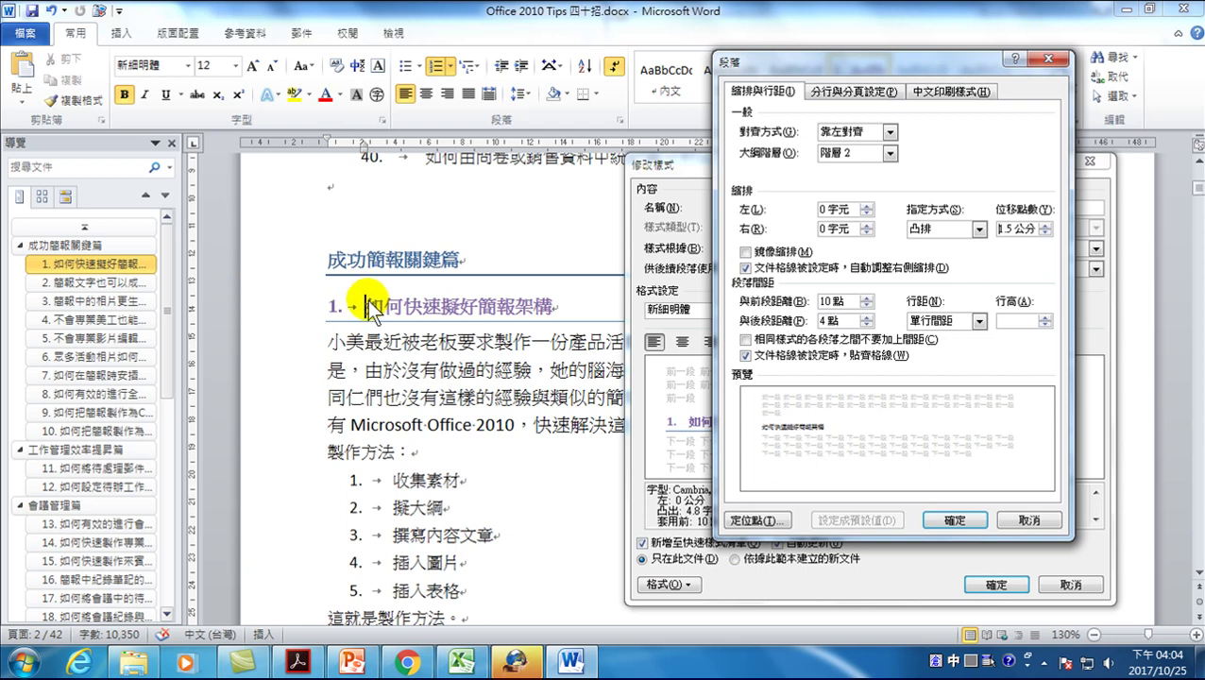
left_click(973, 520)
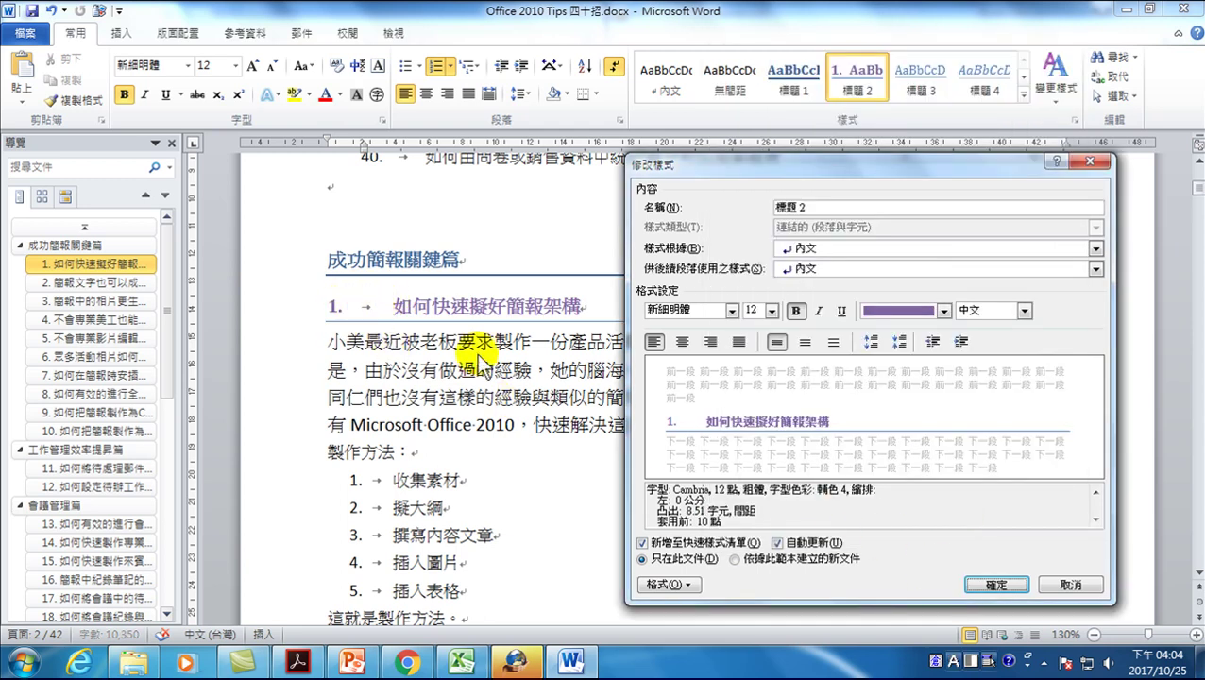
left_click(996, 586)
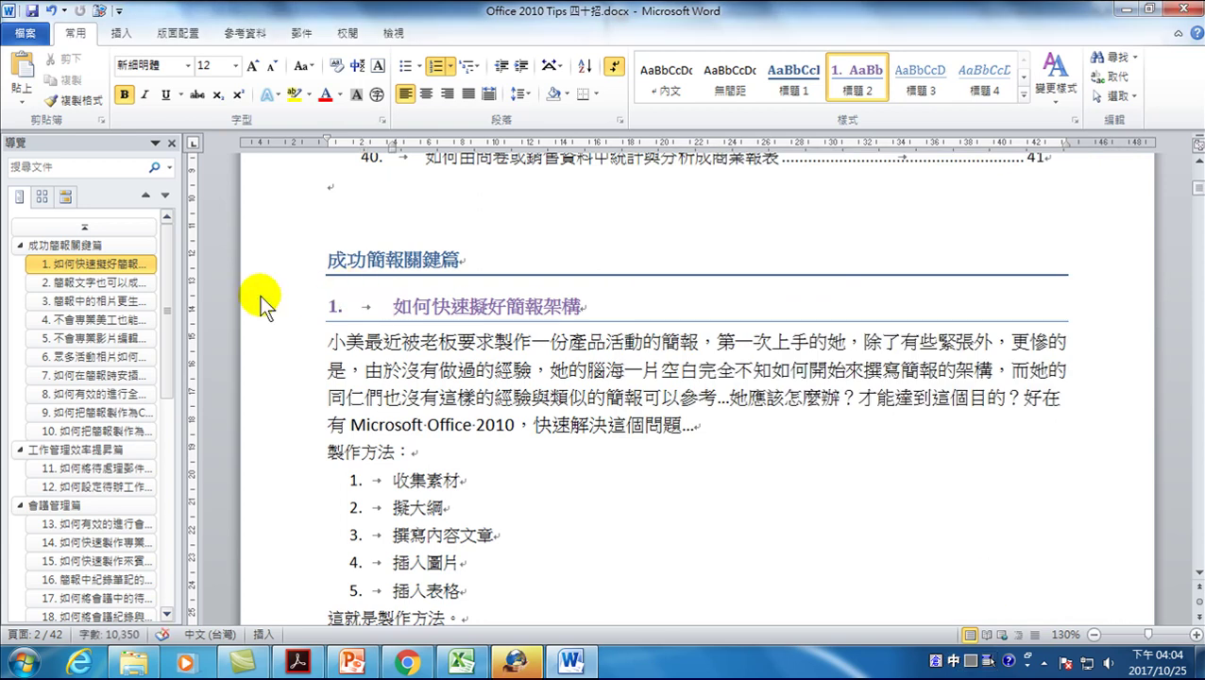
Step: Jump to heading 2 in the Navigation pane and open the 標題 2 style's Paragraph settings
left_click(58, 282)
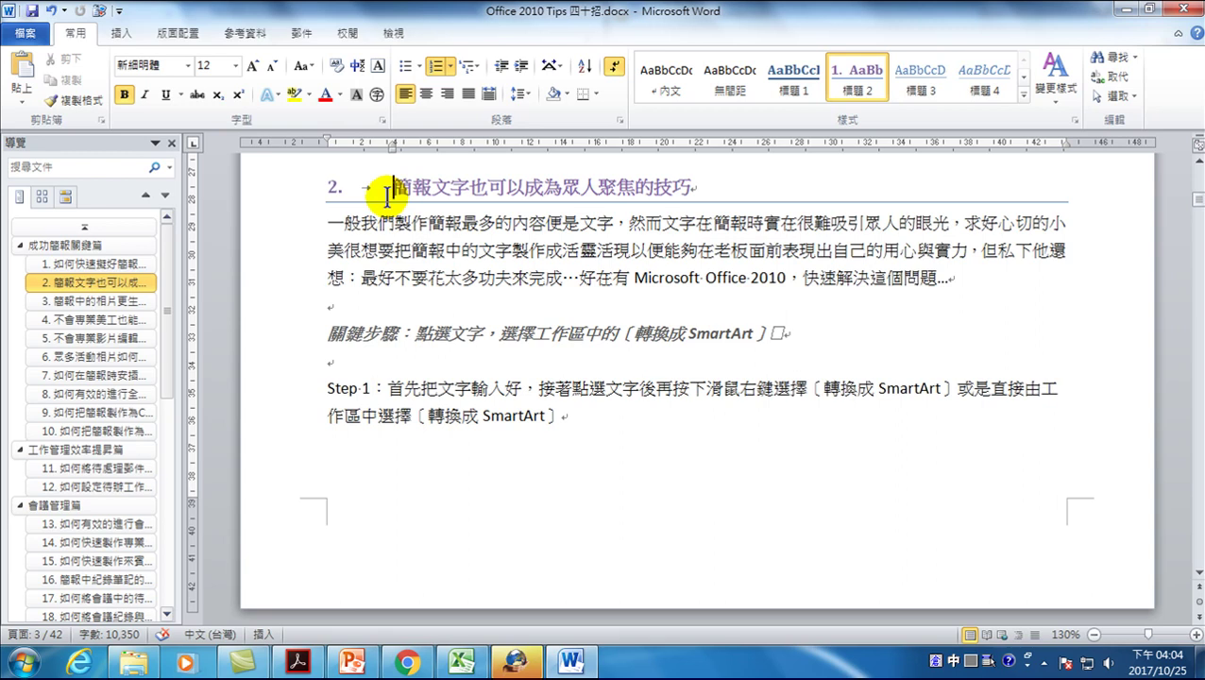
right_click(858, 79)
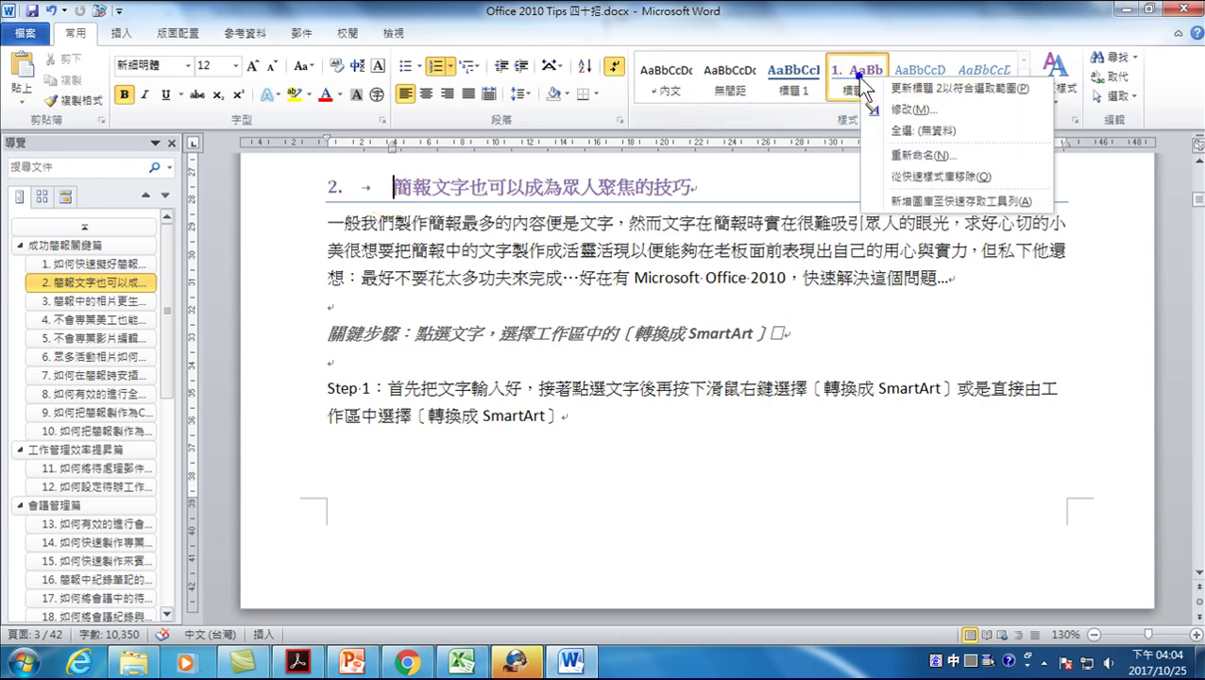
left_click(901, 109)
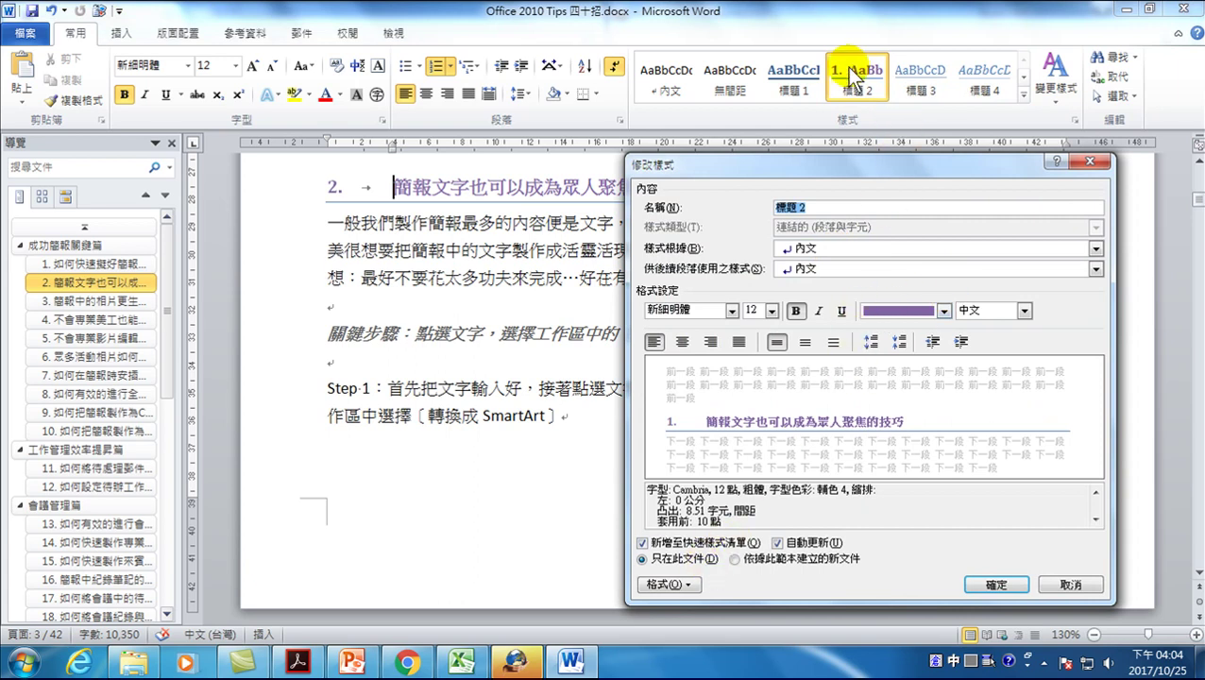
left_click(670, 584)
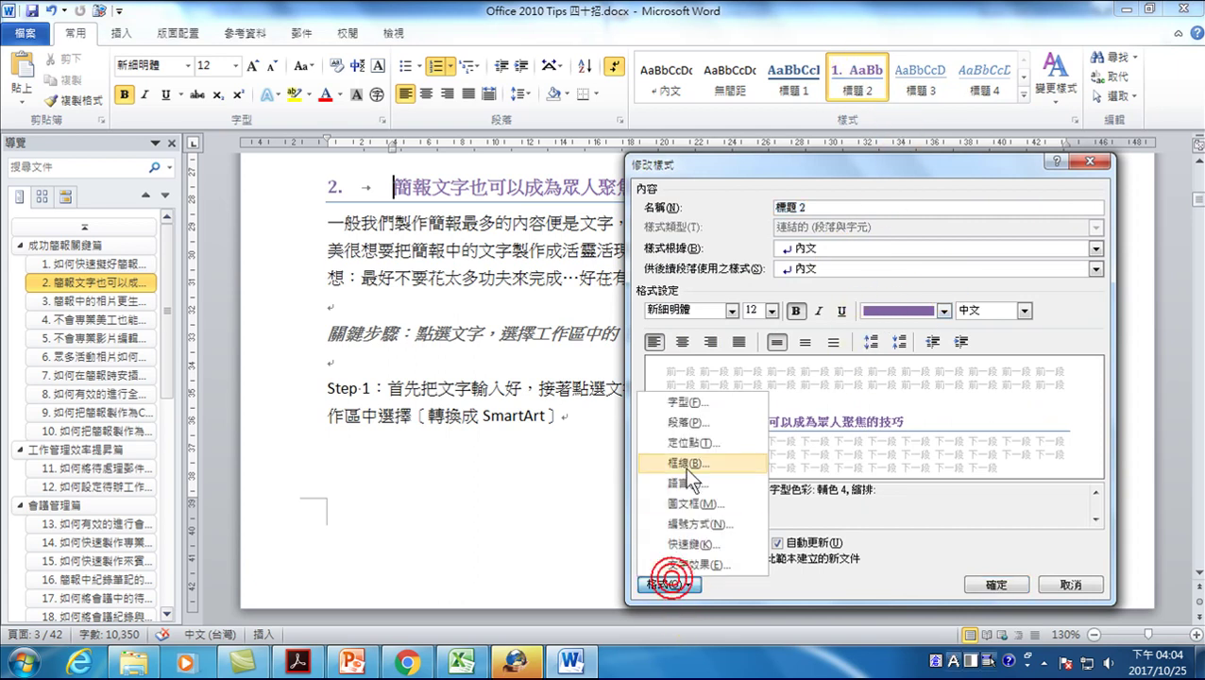
left_click(699, 423)
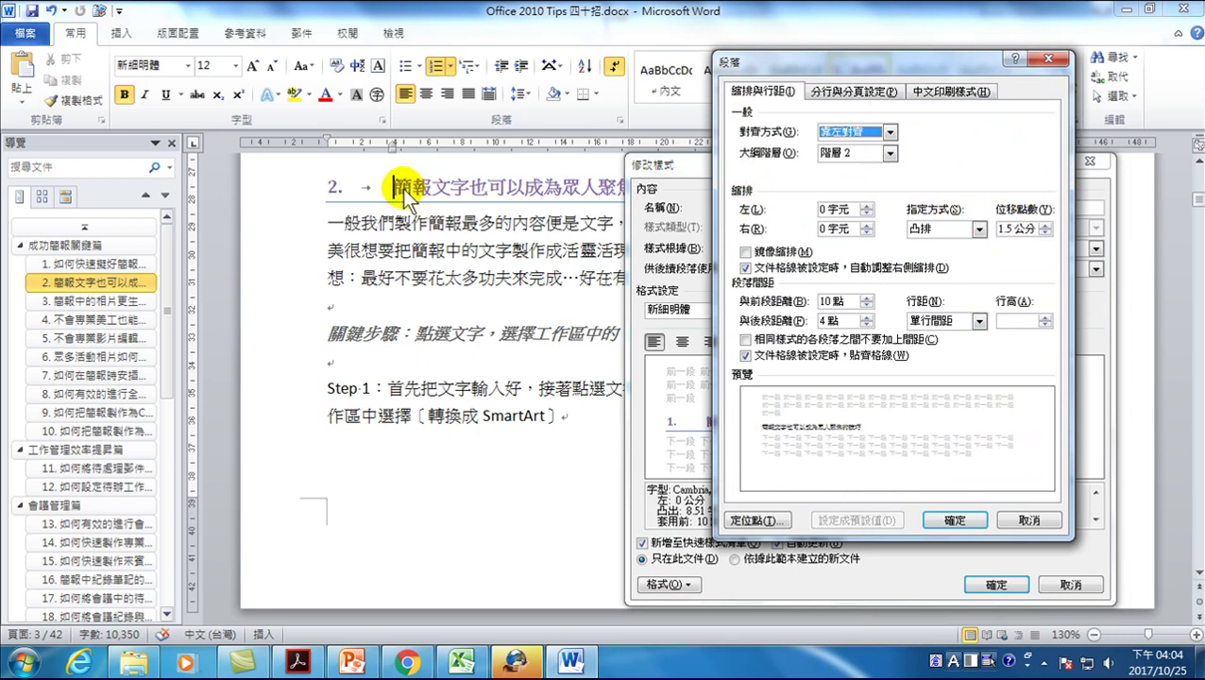
Step: Lower the hanging indent to 1 cm and apply the modified 標題 2 style
left_click(1045, 233)
left_click(1044, 232)
left_click(1044, 232)
left_click(1045, 232)
left_click(1044, 232)
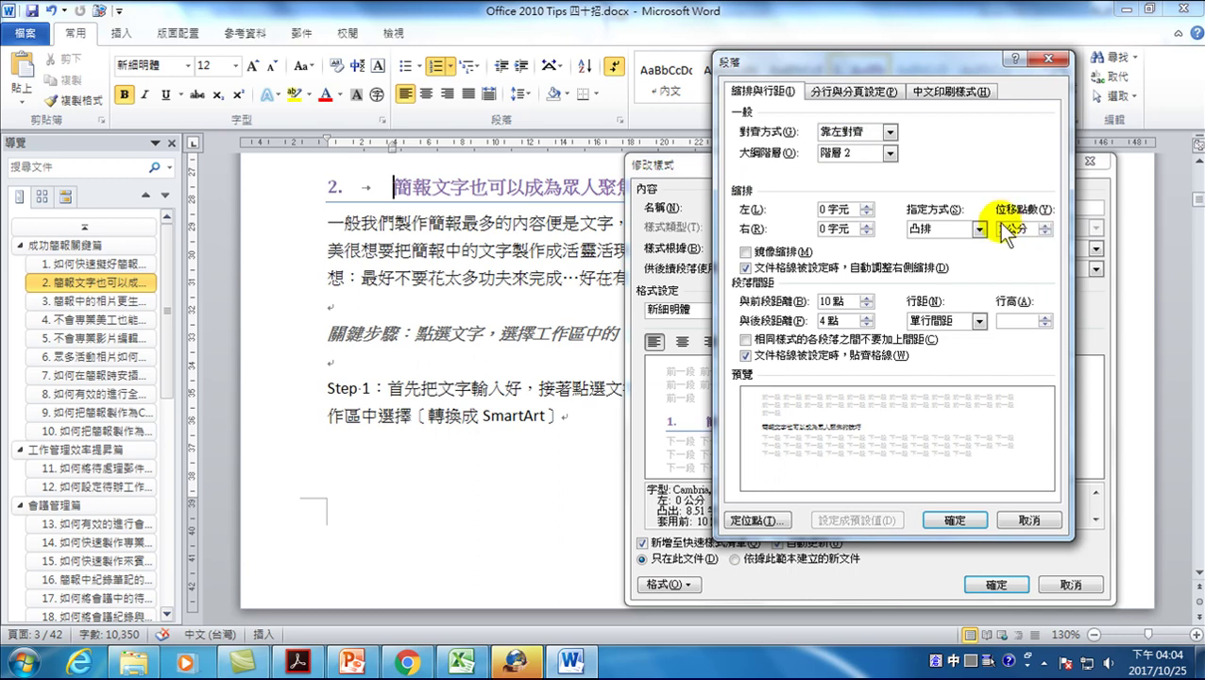
left_click(943, 520)
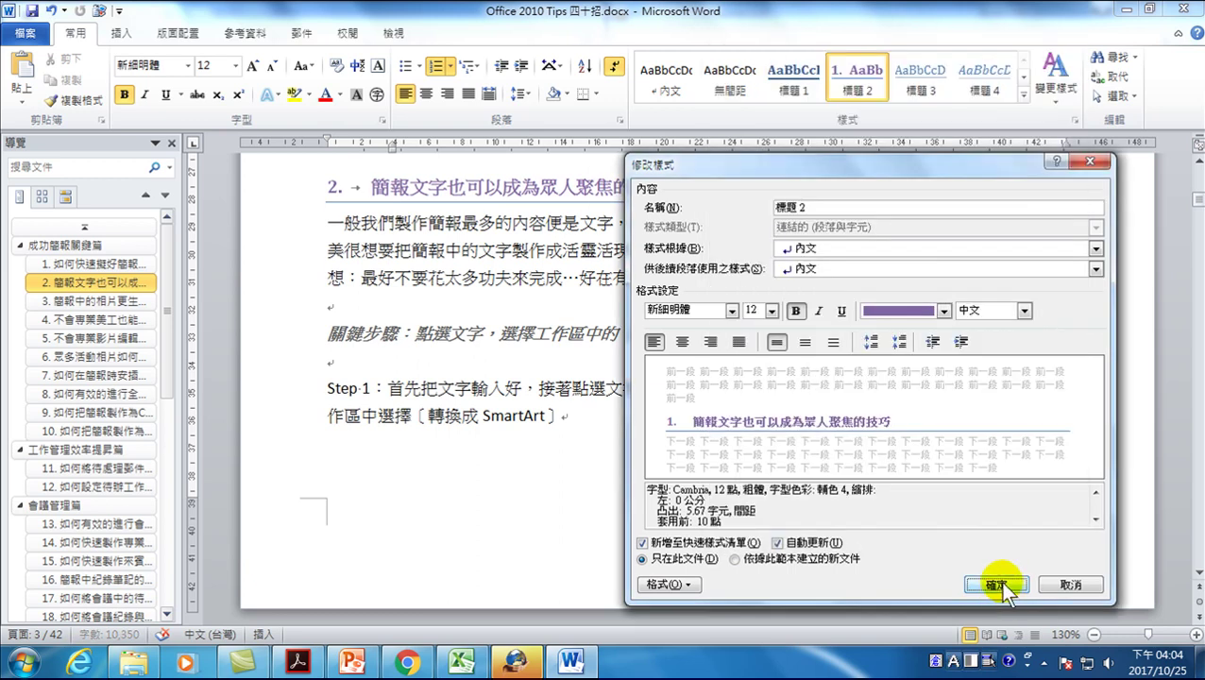
left_click(996, 584)
scroll(378, 208, "up", 2)
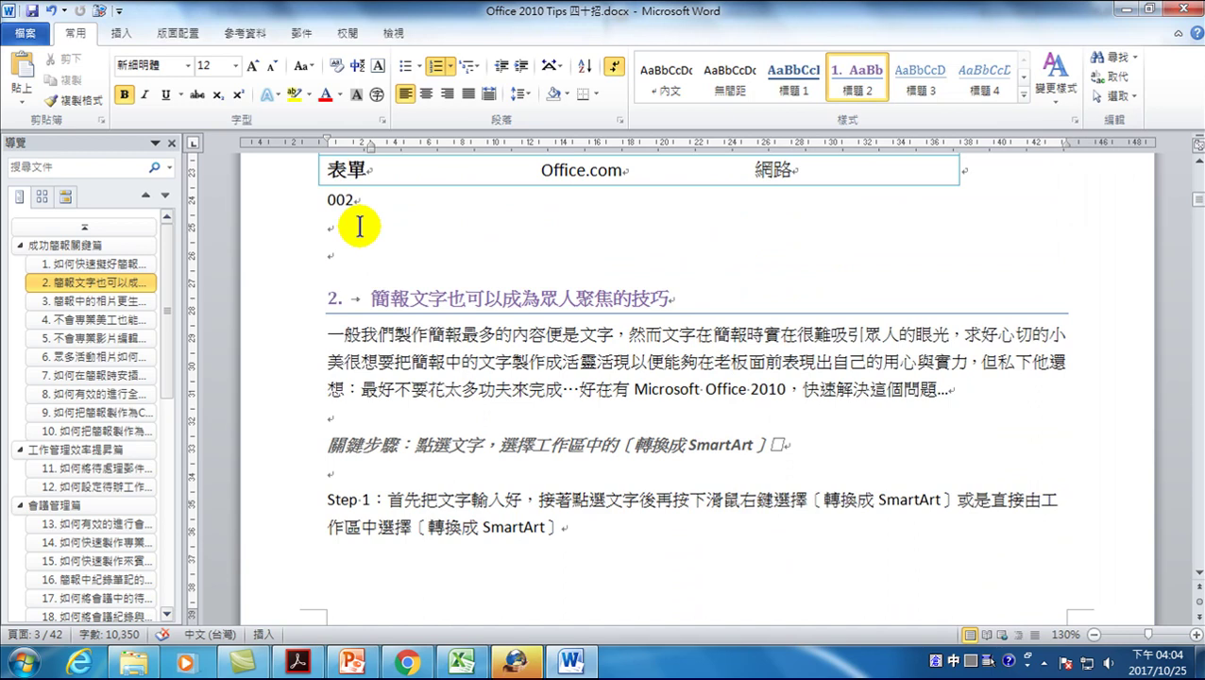
left_click(370, 301)
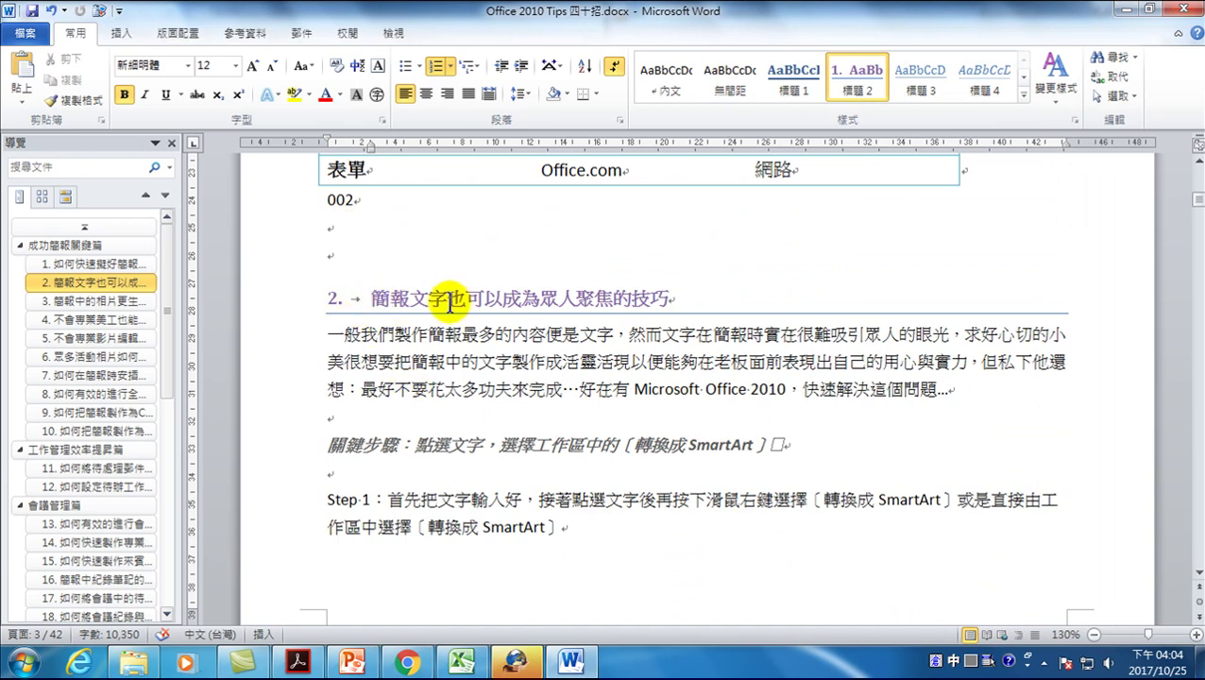